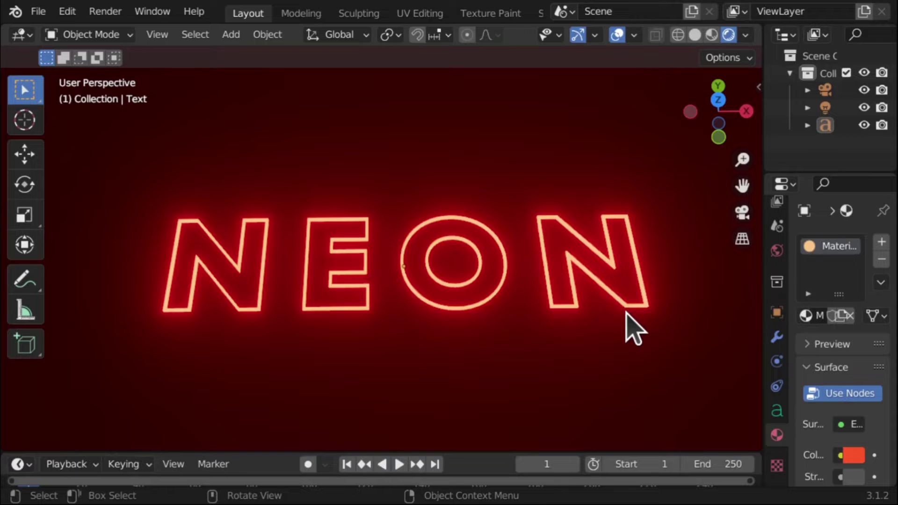
Create a new General file without saving the neon scene, and delete the default cube
{"action": "left_click", "coordinate": [40, 14]}
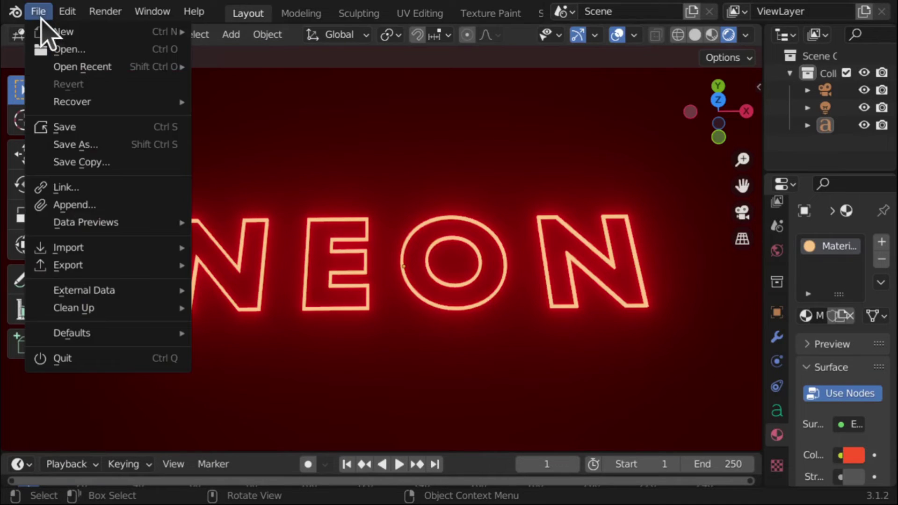
{"action": "mouse_move", "coordinate": [55, 32]}
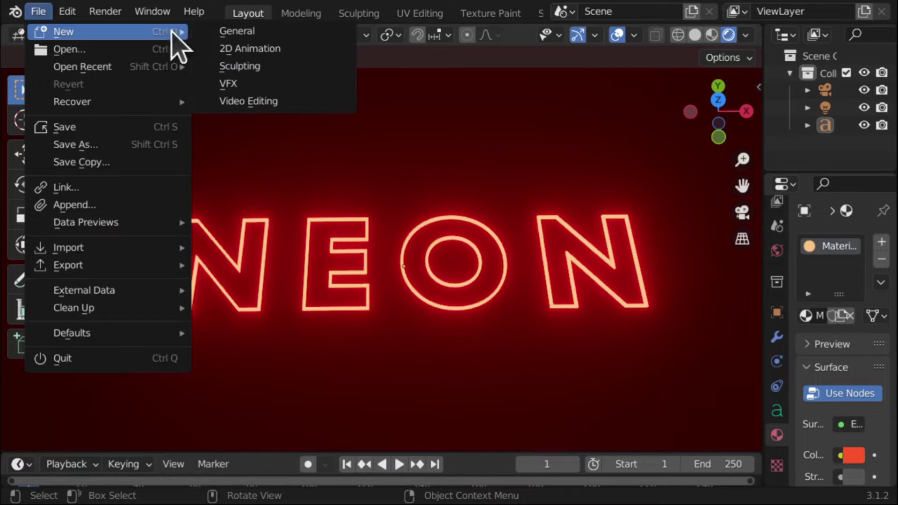
{"action": "left_click", "coordinate": [237, 32]}
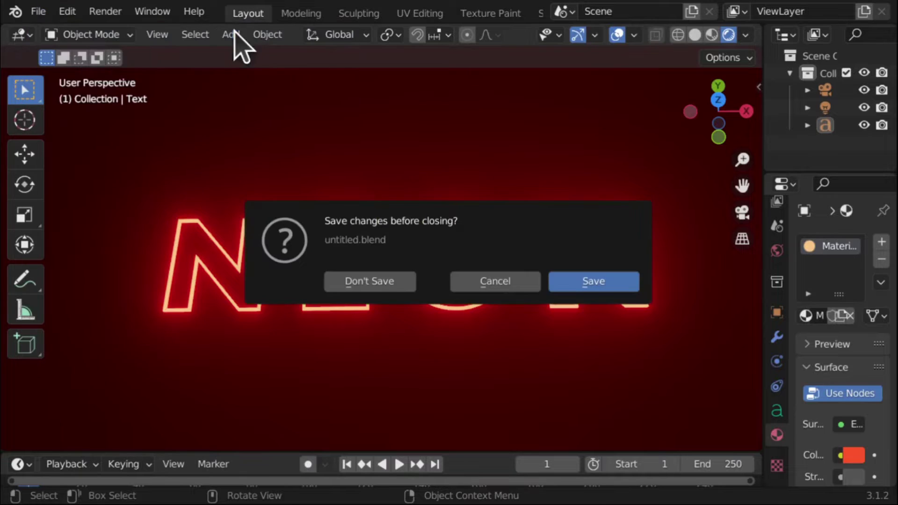
{"action": "left_click", "coordinate": [380, 283]}
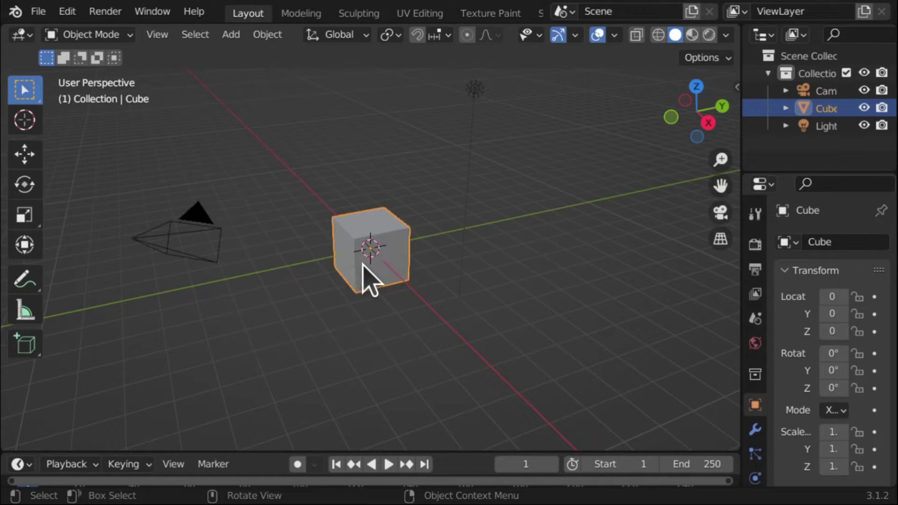
{"action": "right_click", "coordinate": [369, 280]}
{"action": "left_click", "coordinate": [306, 347]}
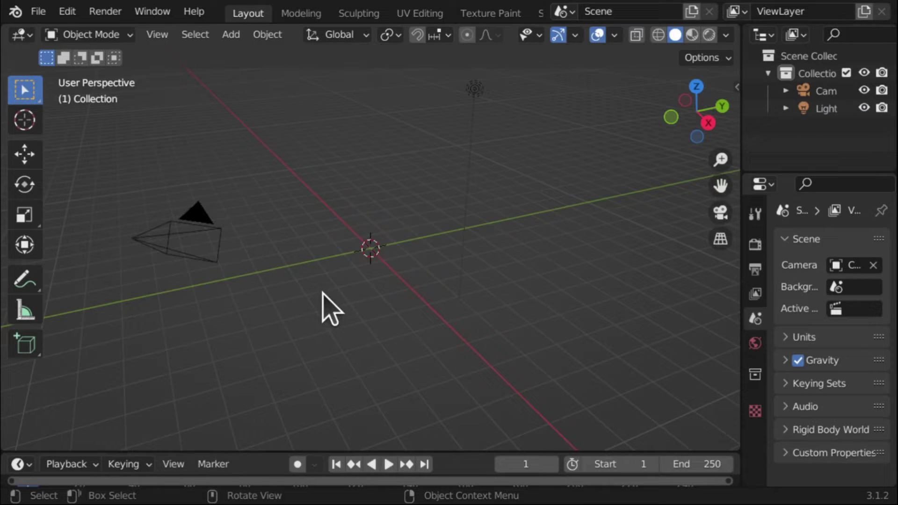
Add a Text object at the origin and widen the side panels
{"action": "left_click", "coordinate": [231, 37]}
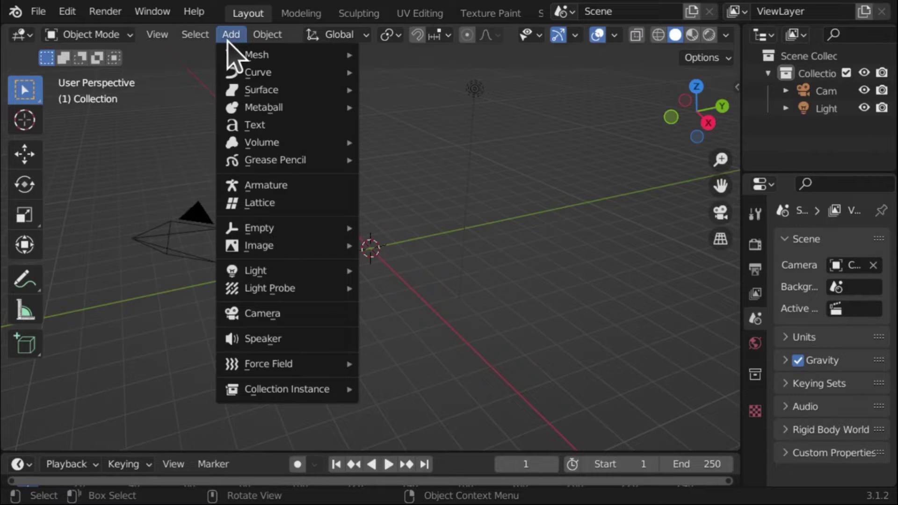
{"action": "left_click", "coordinate": [266, 124]}
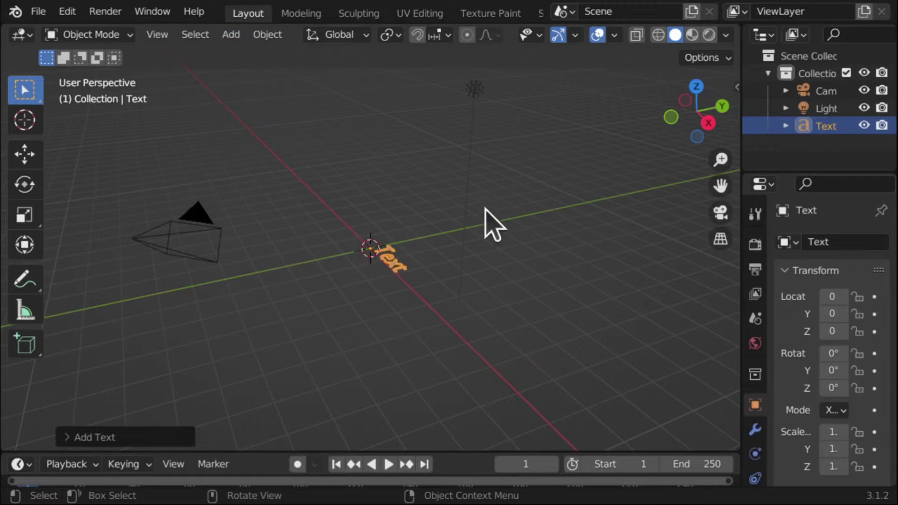
{"action": "left_click_drag", "start_coordinate": [739, 314], "coordinate": [660, 321]}
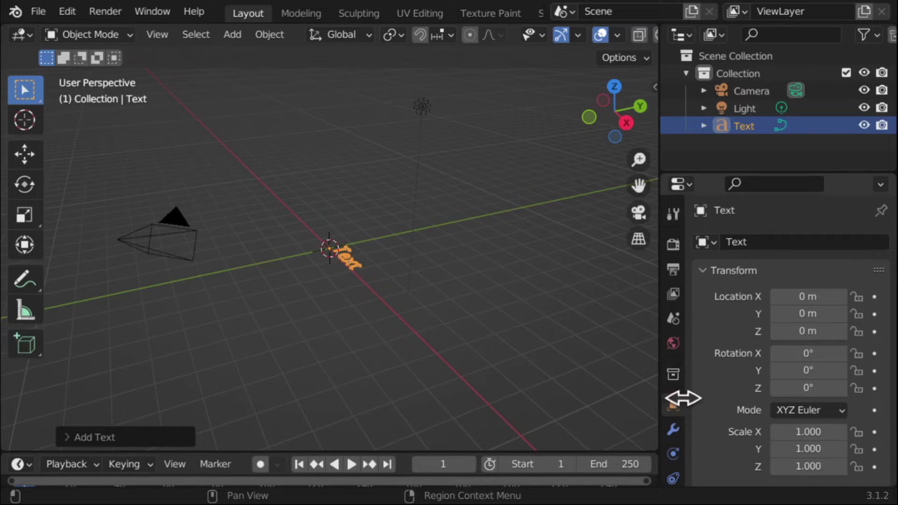
Show the Text object's data properties and zoom in to frame the text
{"action": "scroll", "coordinate": [677, 392], "scroll_direction": "down", "scroll_amount": 4}
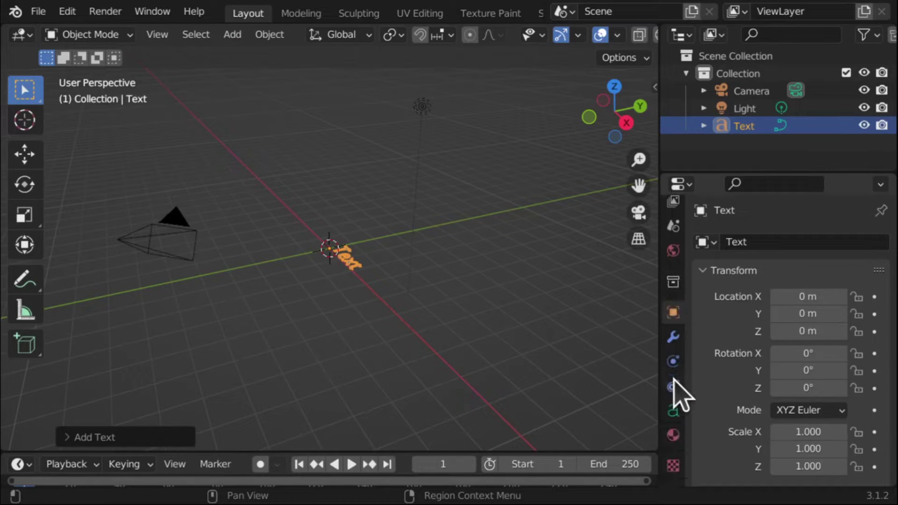
{"action": "left_click", "coordinate": [673, 411]}
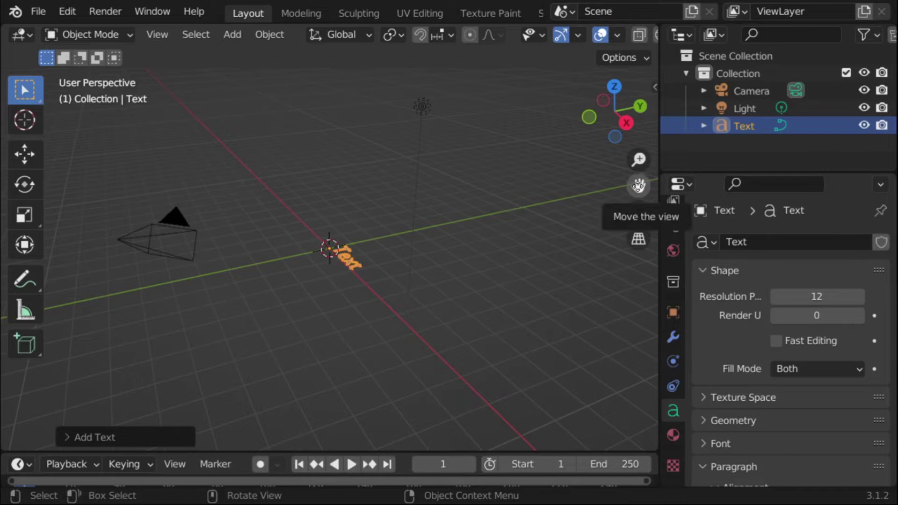
{"action": "left_click_drag", "start_coordinate": [639, 186], "coordinate": [678, 220]}
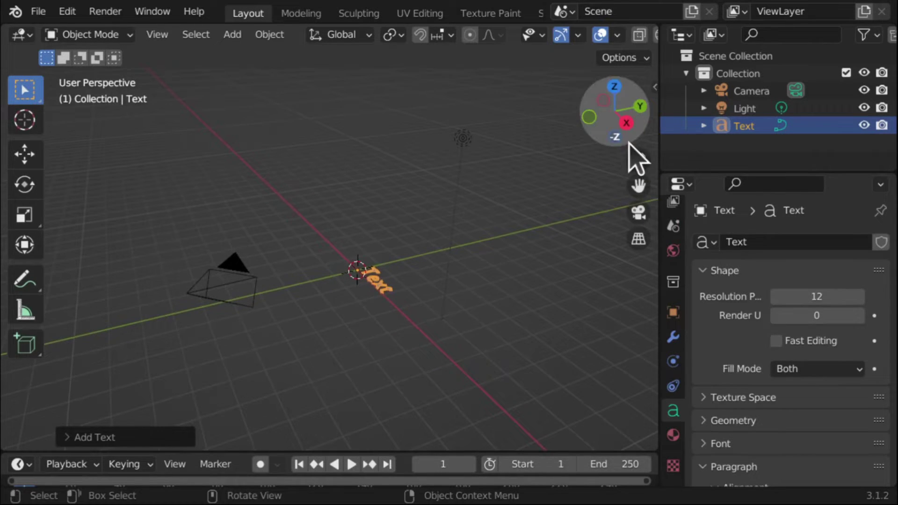
{"action": "left_click_drag", "start_coordinate": [639, 157], "coordinate": [643, 153]}
{"action": "left_click_drag", "start_coordinate": [612, 117], "coordinate": [420, 185]}
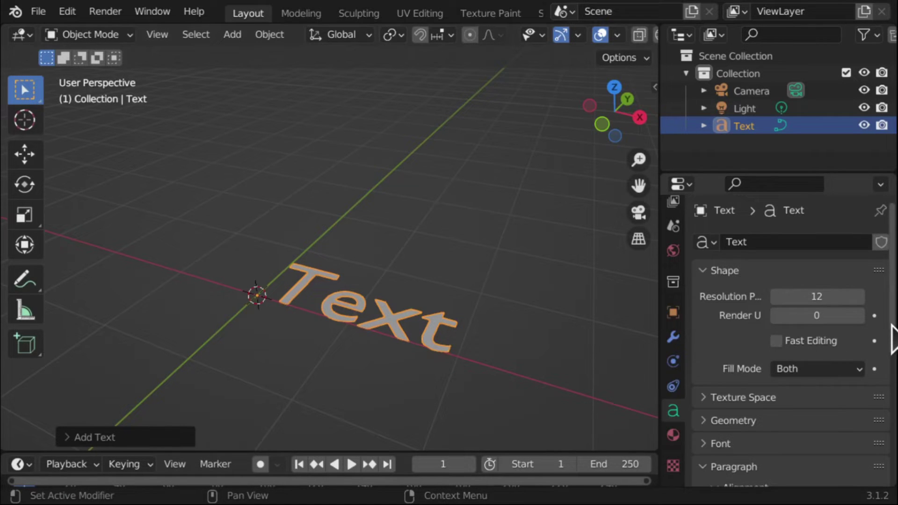
Set the Text's Horizontal and Vertical paragraph alignment both to Center
{"action": "left_click_drag", "start_coordinate": [893, 337], "coordinate": [893, 388]}
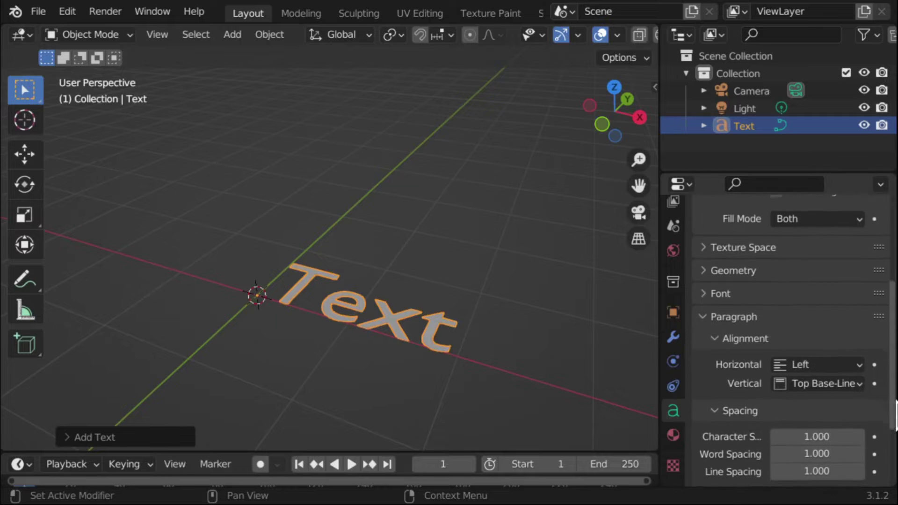
{"action": "left_click", "coordinate": [707, 320]}
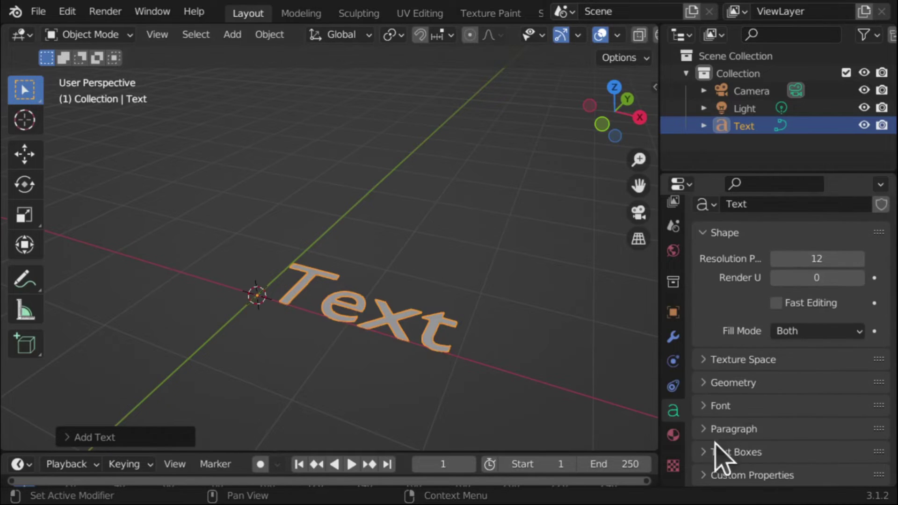
{"action": "left_click", "coordinate": [708, 429]}
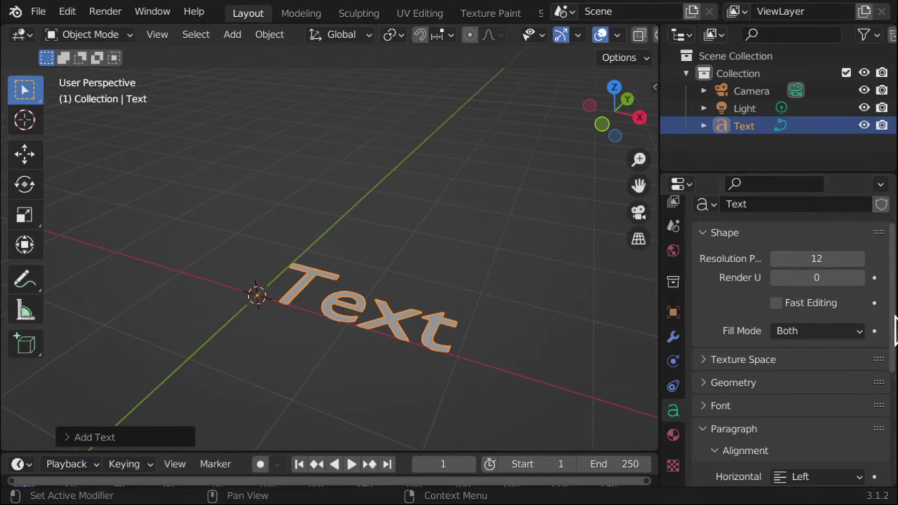
{"action": "scroll", "coordinate": [895, 330], "scroll_direction": "down", "scroll_amount": 5}
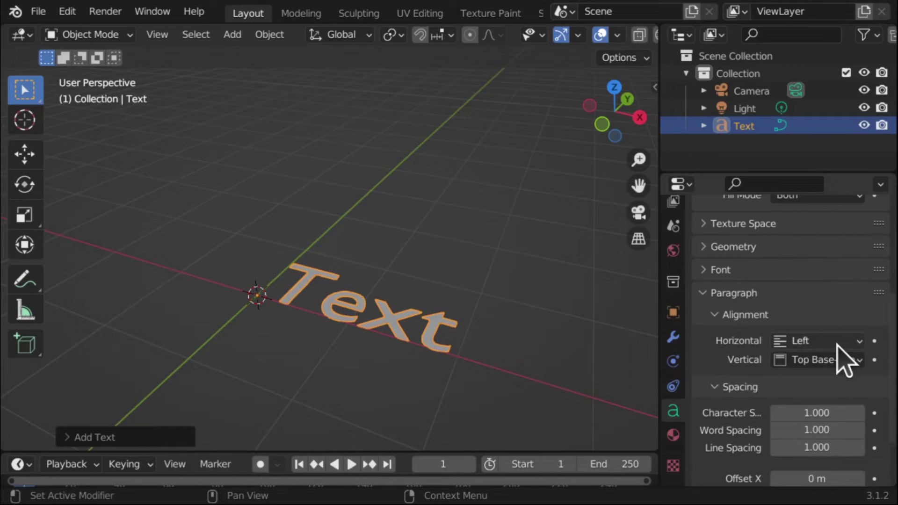
{"action": "left_click", "coordinate": [840, 341]}
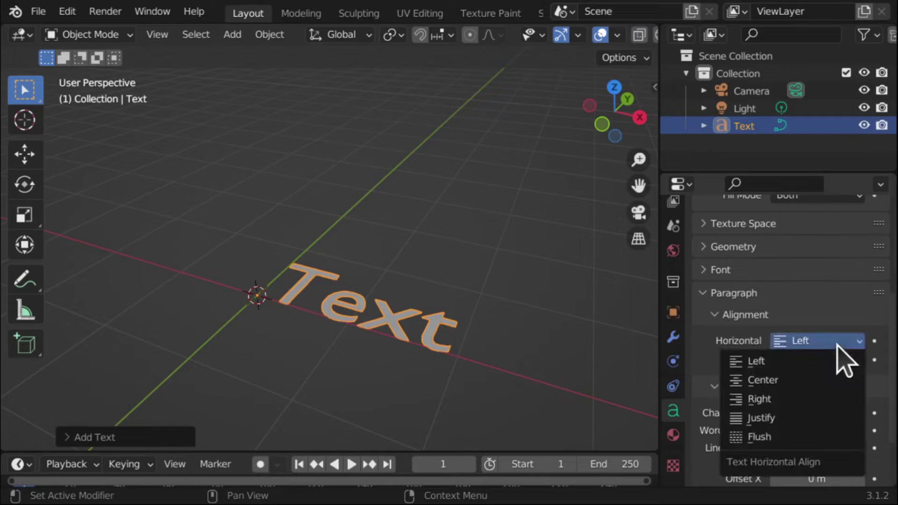
{"action": "left_click", "coordinate": [819, 380]}
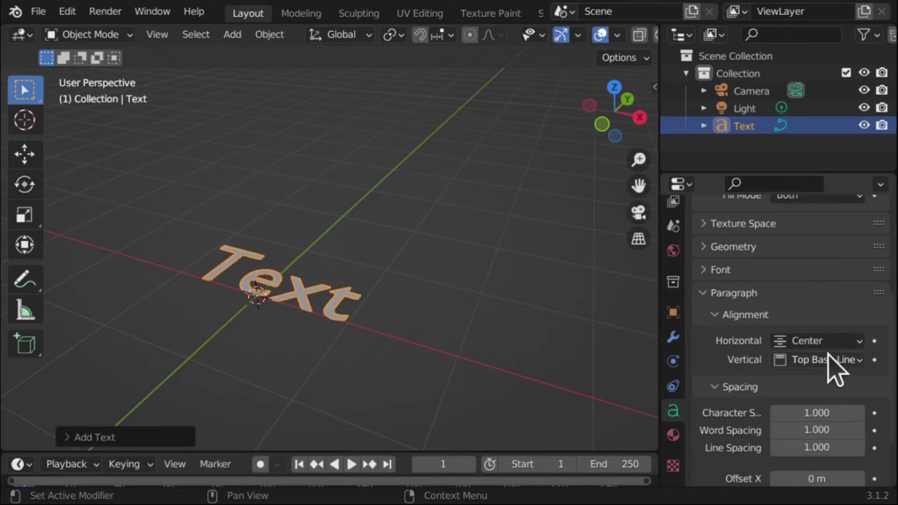
{"action": "left_click", "coordinate": [829, 360]}
{"action": "left_click", "coordinate": [795, 418]}
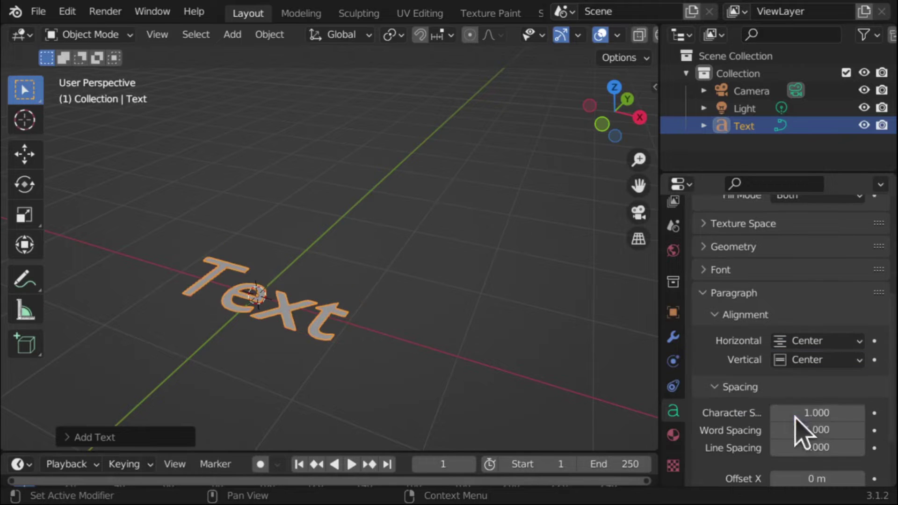
{"action": "left_click_drag", "start_coordinate": [638, 186], "coordinate": [631, 149]}
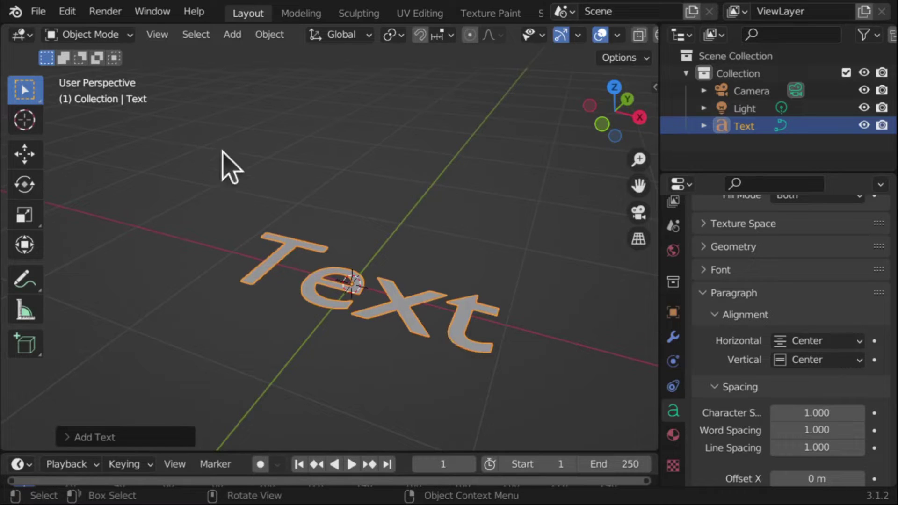
In Edit Mode, replace the default word 'Text' with NEON
{"action": "left_click", "coordinate": [111, 37]}
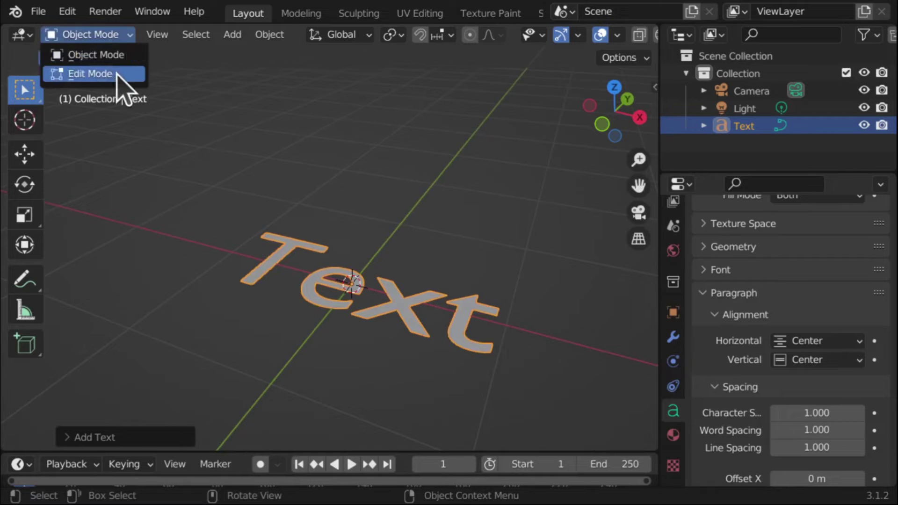
{"action": "left_click", "coordinate": [116, 74]}
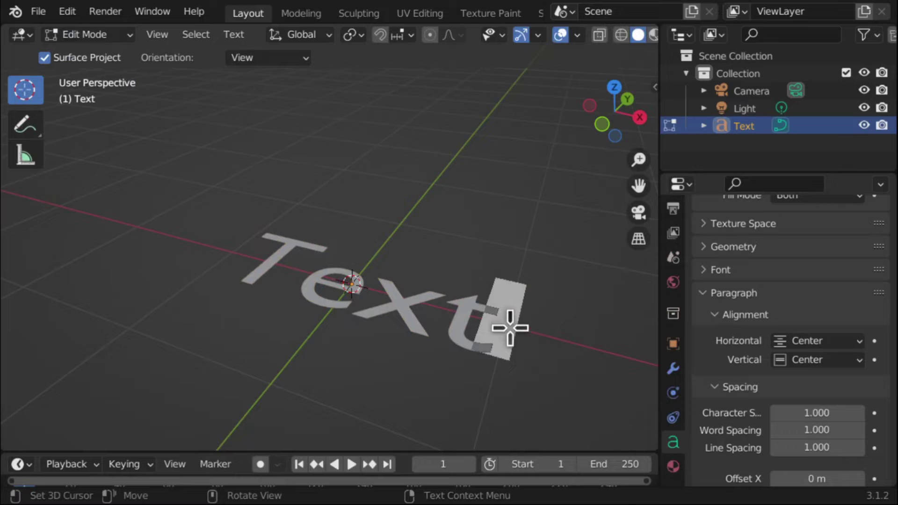
{"action": "key", "text": "BackSpace"}
{"action": "key", "text": "BackSpace"}
{"action": "key", "text": "BackSpace"}
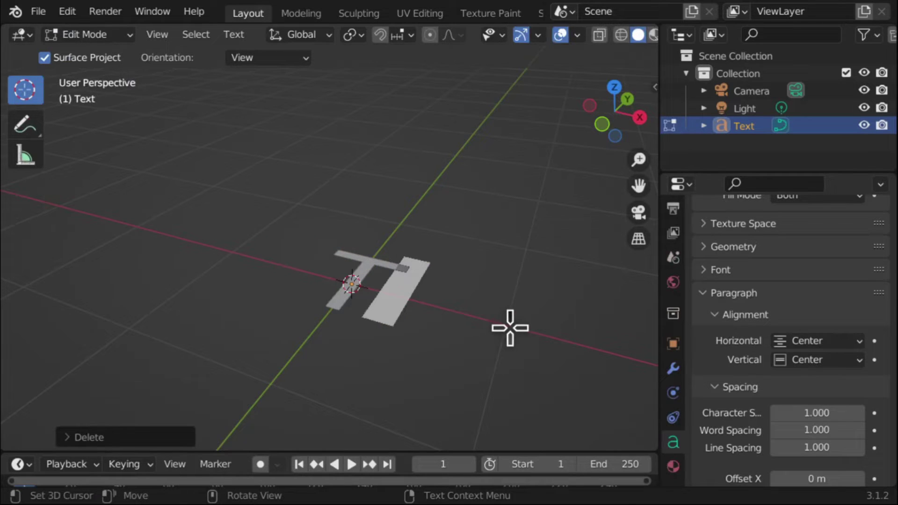
{"action": "key", "text": "BackSpace"}
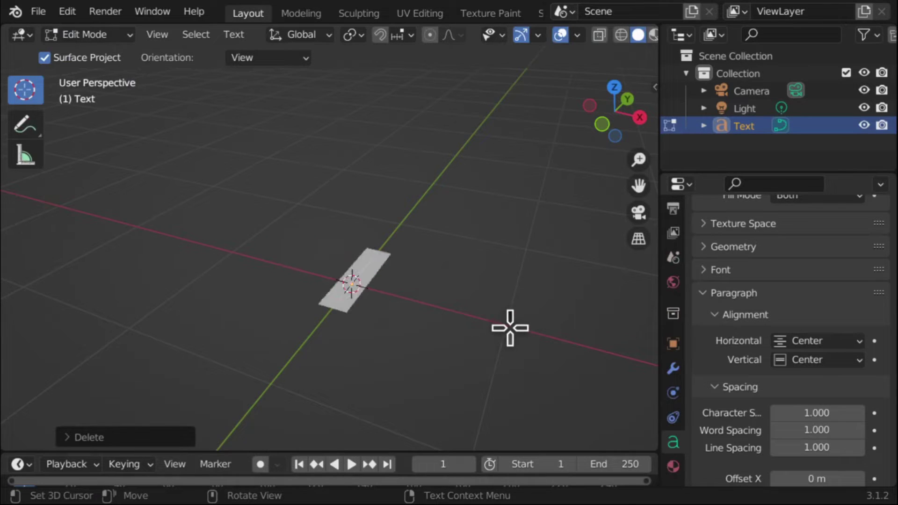
{"action": "key", "text": "shift"}
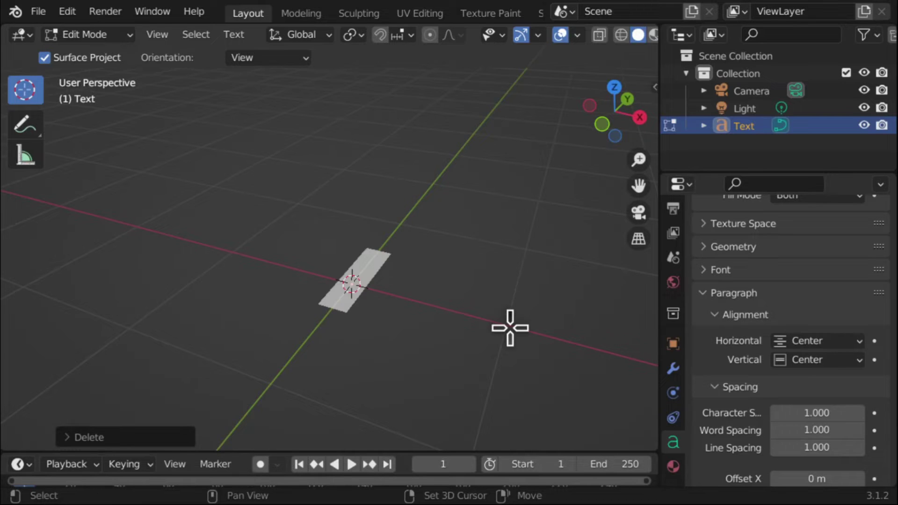
{"action": "type", "text": "NEO"}
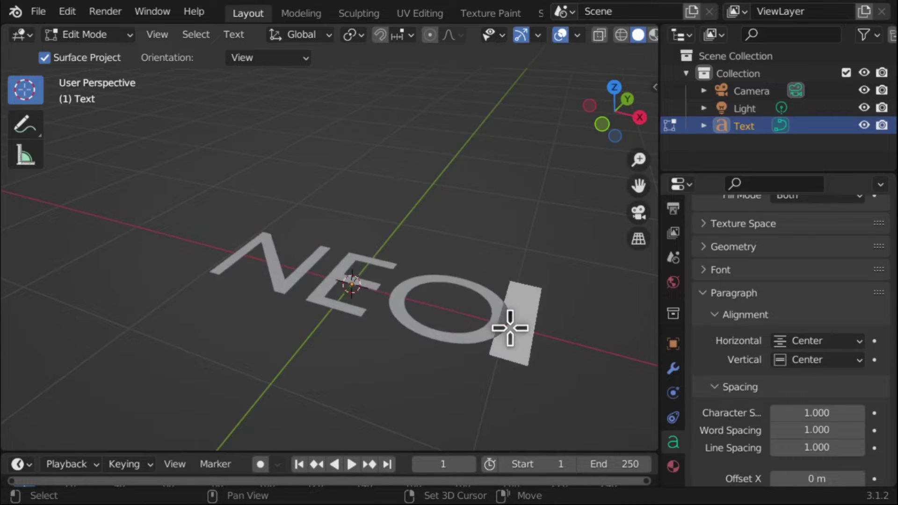
{"action": "type", "text": "N"}
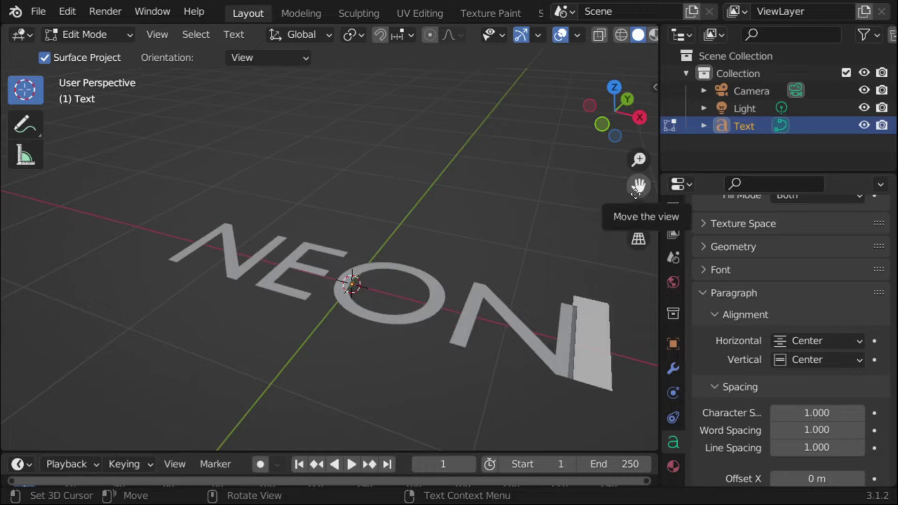
{"action": "left_click_drag", "start_coordinate": [603, 104], "coordinate": [654, 240]}
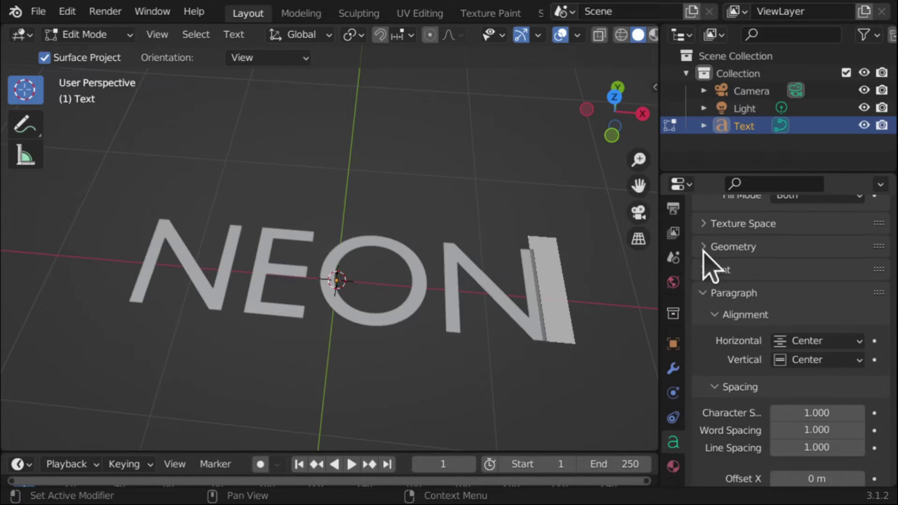
Set the text's Fill Mode to None and return to Object Mode
{"action": "scroll", "coordinate": [767, 237], "scroll_direction": "up", "scroll_amount": 8}
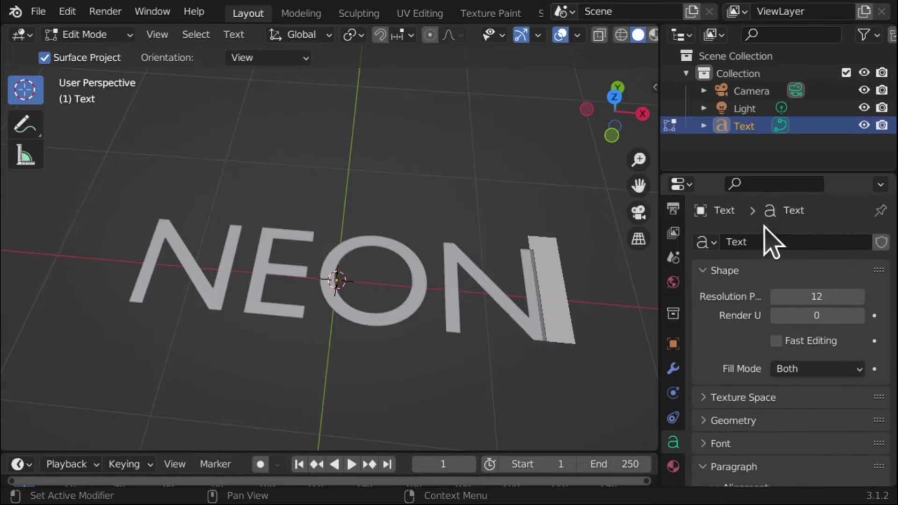
{"action": "left_click", "coordinate": [708, 271]}
{"action": "left_click", "coordinate": [708, 271]}
{"action": "left_click", "coordinate": [806, 370]}
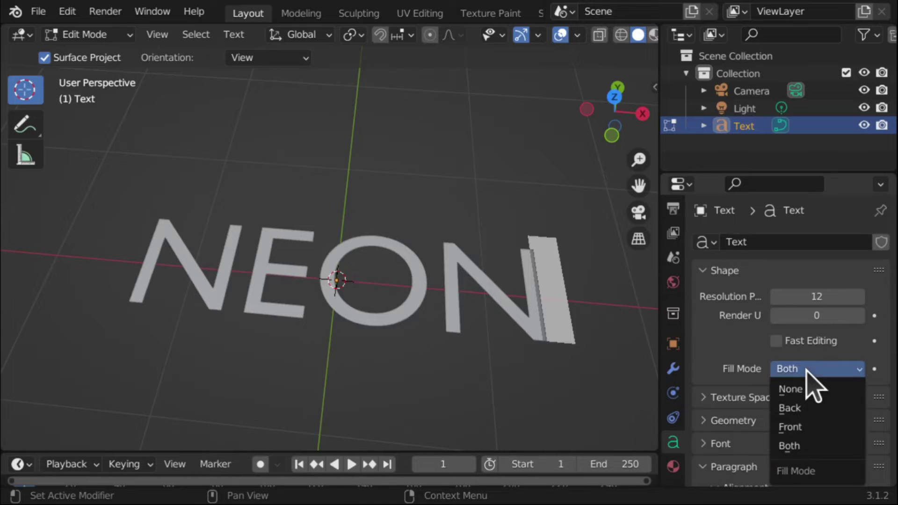
{"action": "left_click", "coordinate": [807, 385]}
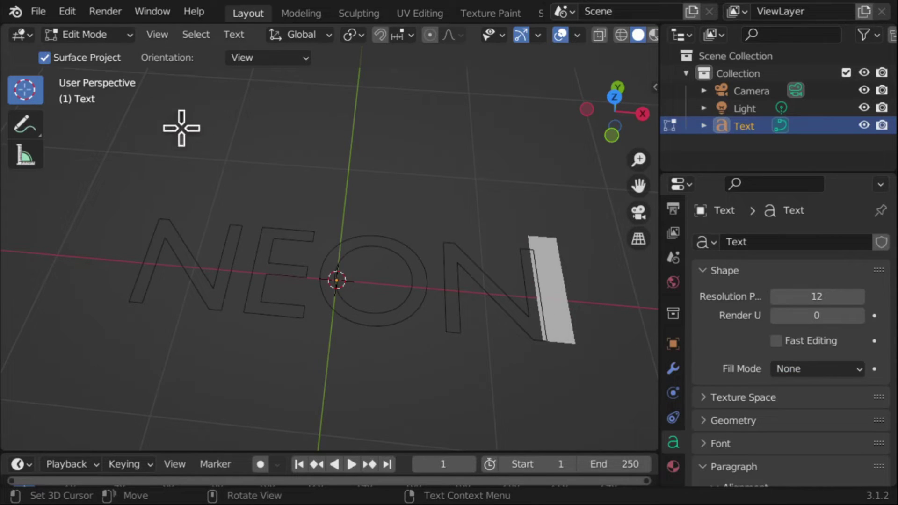
{"action": "left_click", "coordinate": [101, 34]}
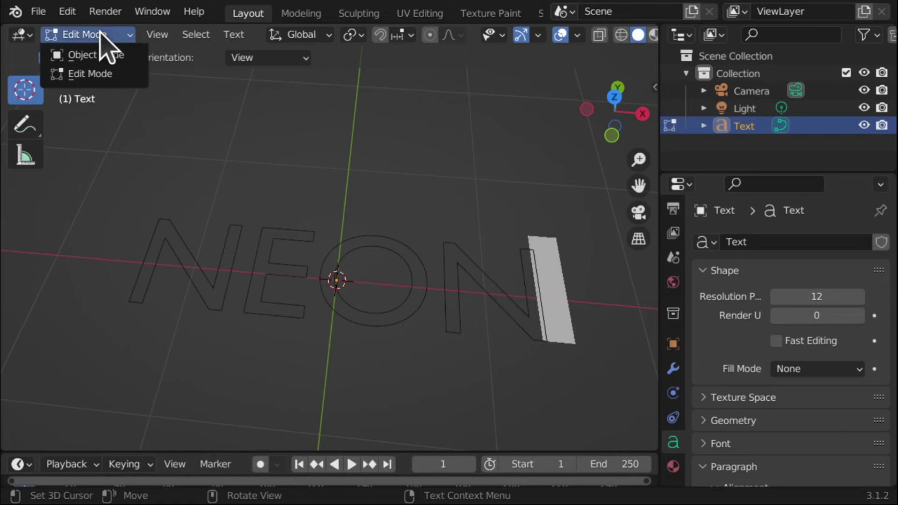
{"action": "left_click", "coordinate": [108, 55]}
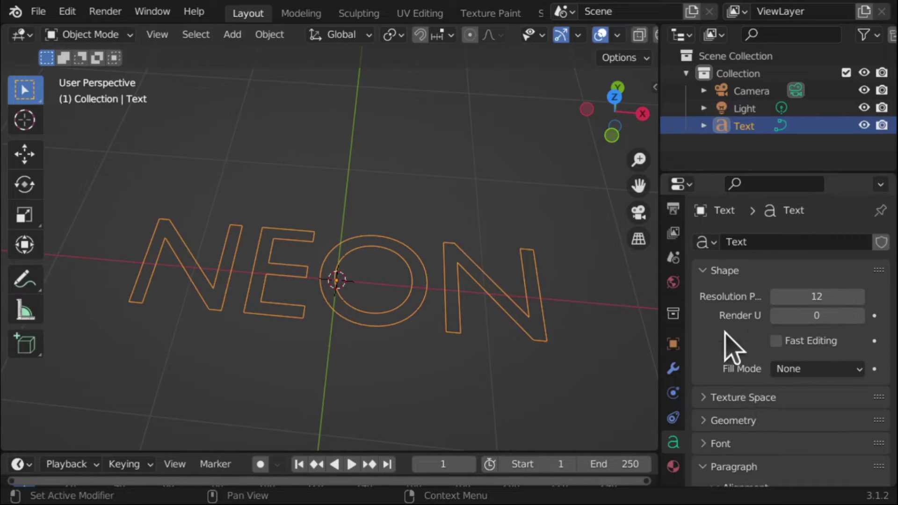
Give the NEON outlines a round Bevel Depth of 0.01 m in Geometry
{"action": "scroll", "coordinate": [723, 334], "scroll_direction": "down", "scroll_amount": 6}
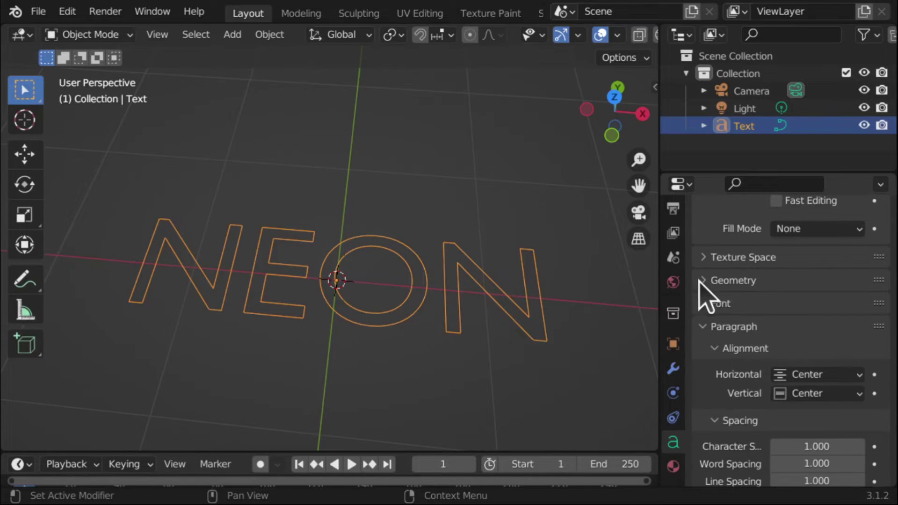
{"action": "left_click", "coordinate": [701, 282]}
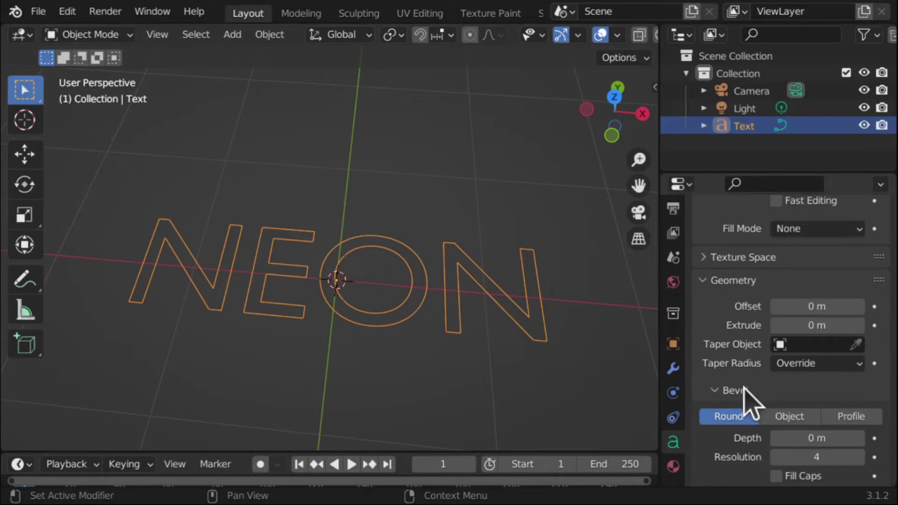
{"action": "scroll", "coordinate": [772, 407], "scroll_direction": "down", "scroll_amount": 3}
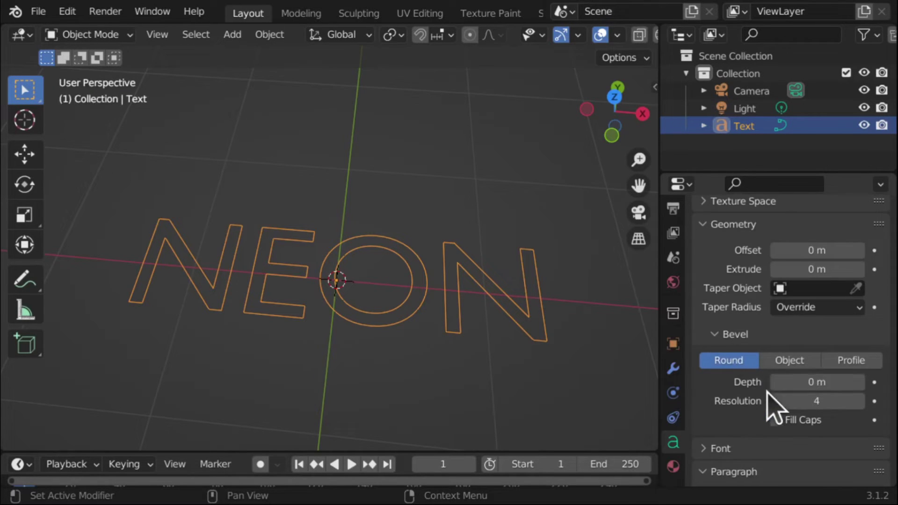
{"action": "left_click_drag", "start_coordinate": [812, 387], "coordinate": [812, 388]}
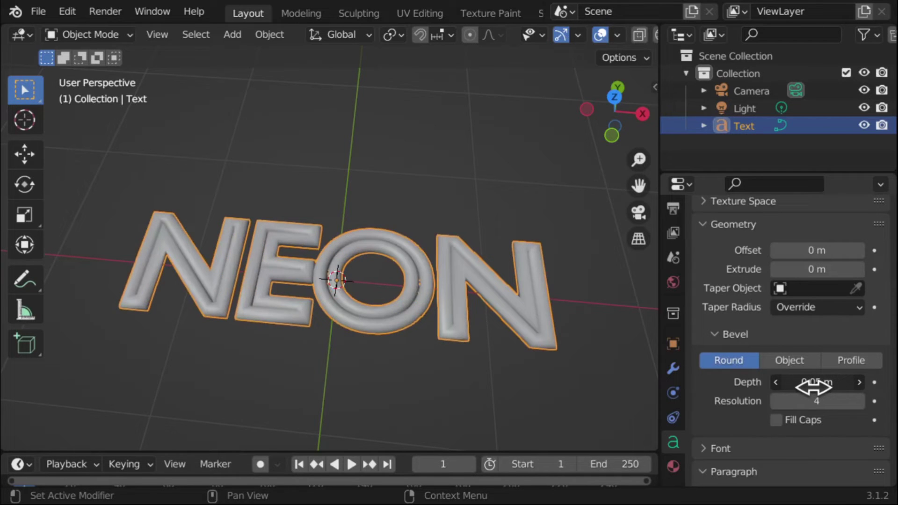
{"action": "left_click_drag", "start_coordinate": [814, 387], "coordinate": [809, 385]}
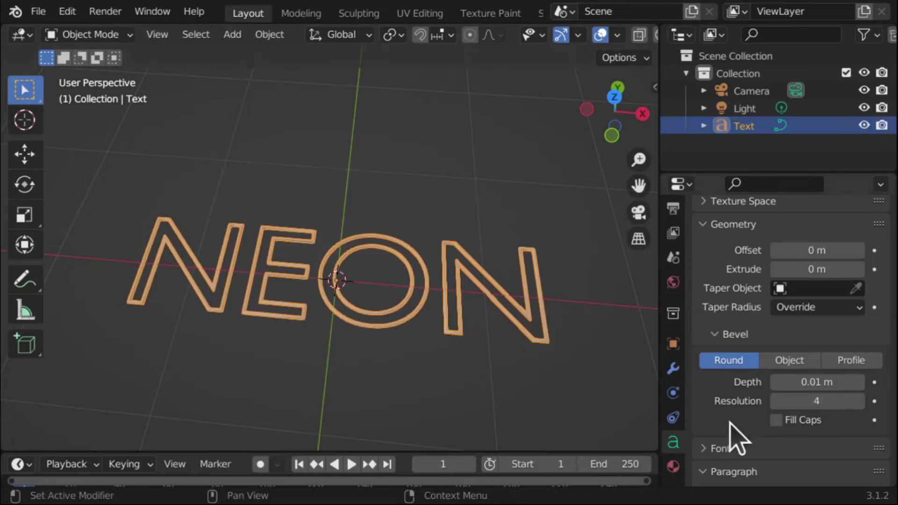
Set the Paragraph Character Spacing to 1.500
{"action": "scroll", "coordinate": [739, 419], "scroll_direction": "down", "scroll_amount": 5}
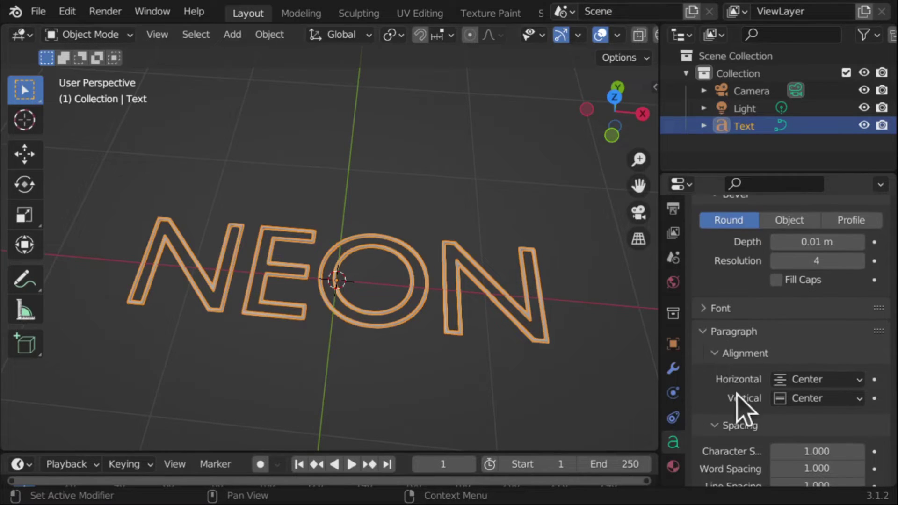
{"action": "scroll", "coordinate": [744, 407], "scroll_direction": "down", "scroll_amount": 4}
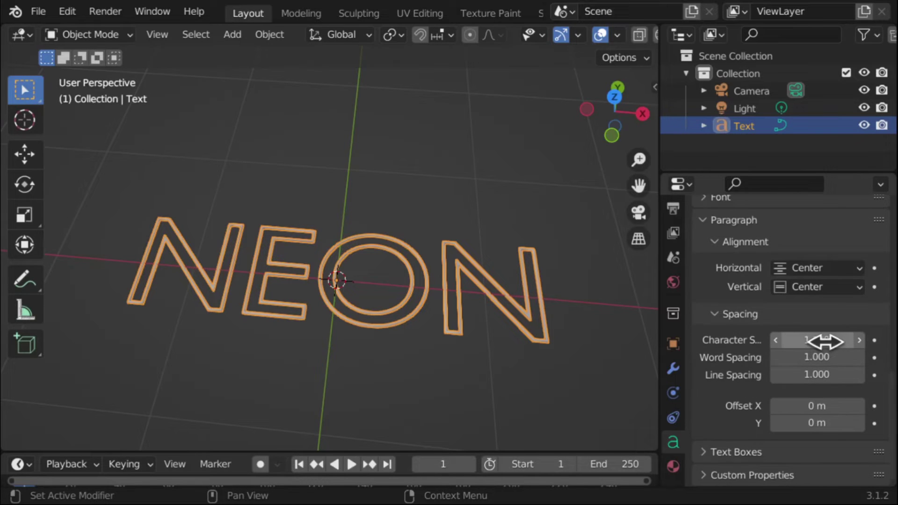
{"action": "mouse_move", "coordinate": [825, 342]}
{"action": "left_mouse_down"}
{"action": "mouse_move", "coordinate": [813, 343]}
{"action": "mouse_move", "coordinate": [820, 348]}
{"action": "left_mouse_up"}
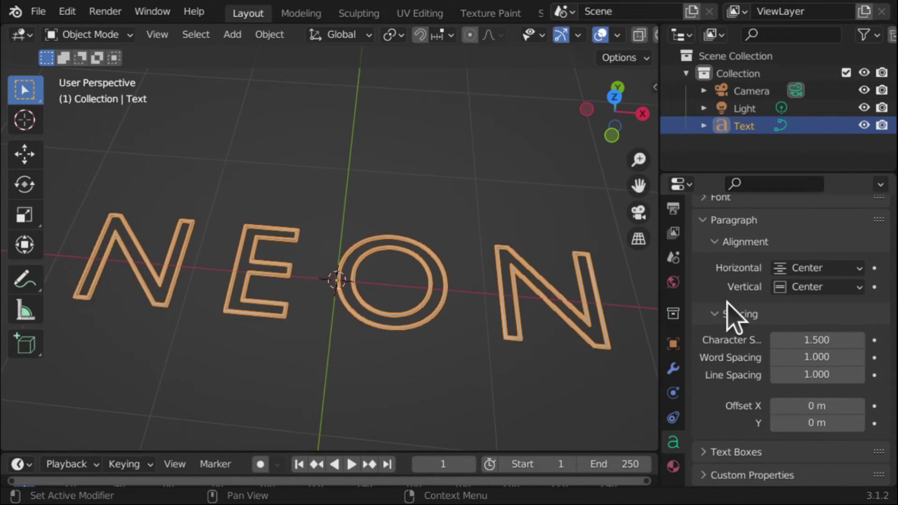
{"action": "scroll", "coordinate": [737, 287], "scroll_direction": "up", "scroll_amount": 10}
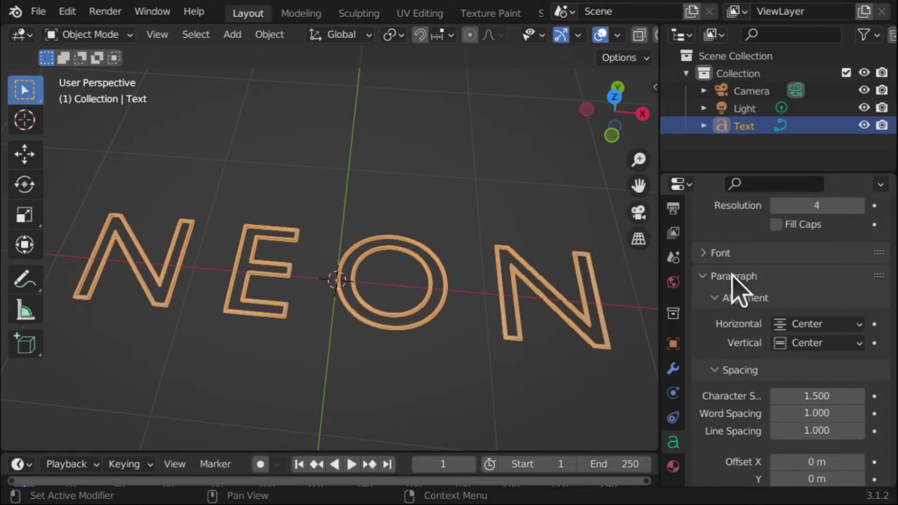
{"action": "scroll", "coordinate": [731, 276], "scroll_direction": "up", "scroll_amount": 4}
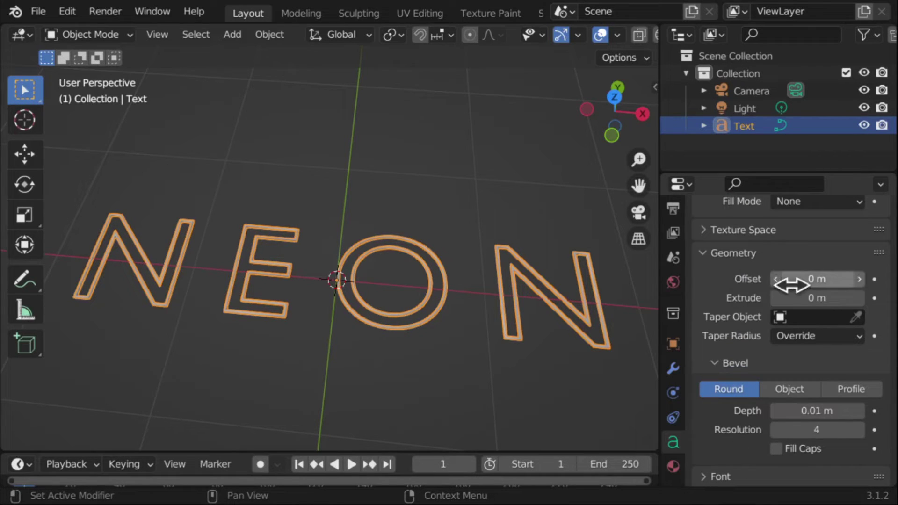
Set the Geometry Offset to 0.06 m and deselect the text
{"action": "left_click_drag", "start_coordinate": [801, 282], "coordinate": [813, 279]}
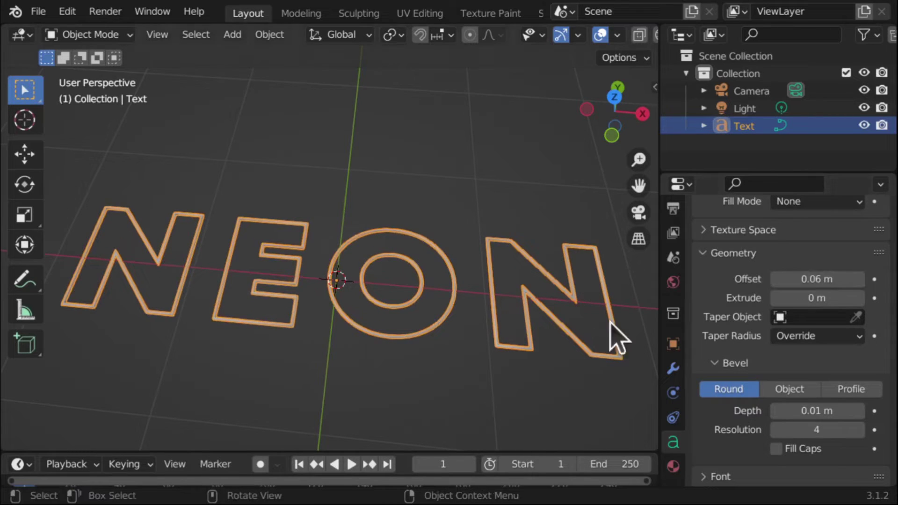
{"action": "left_click", "coordinate": [353, 366]}
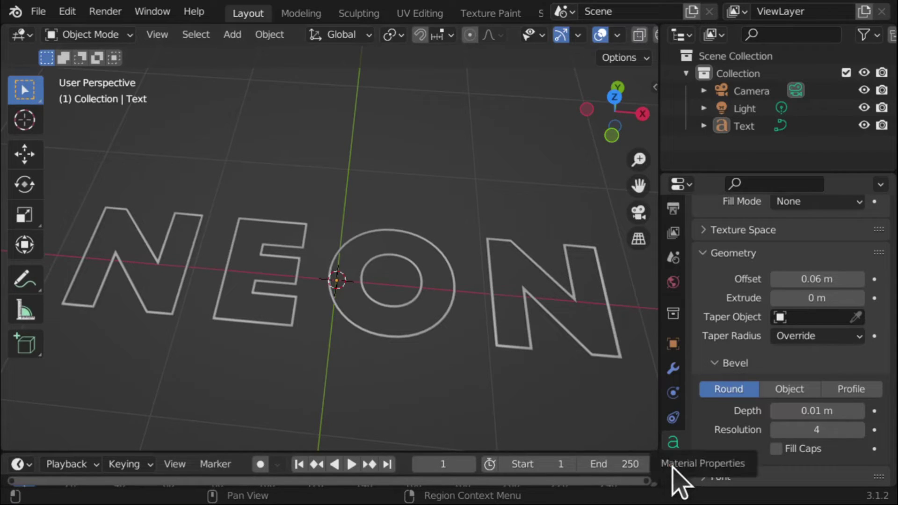
Add a new material to the selected NEON text and switch its Surface to Emission
{"action": "scroll", "coordinate": [676, 417], "scroll_direction": "down", "scroll_amount": 2}
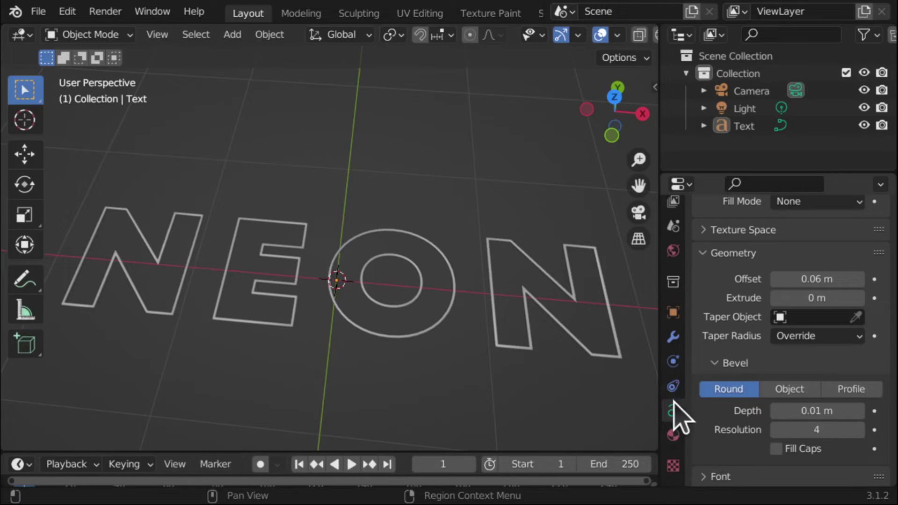
{"action": "left_click", "coordinate": [674, 435]}
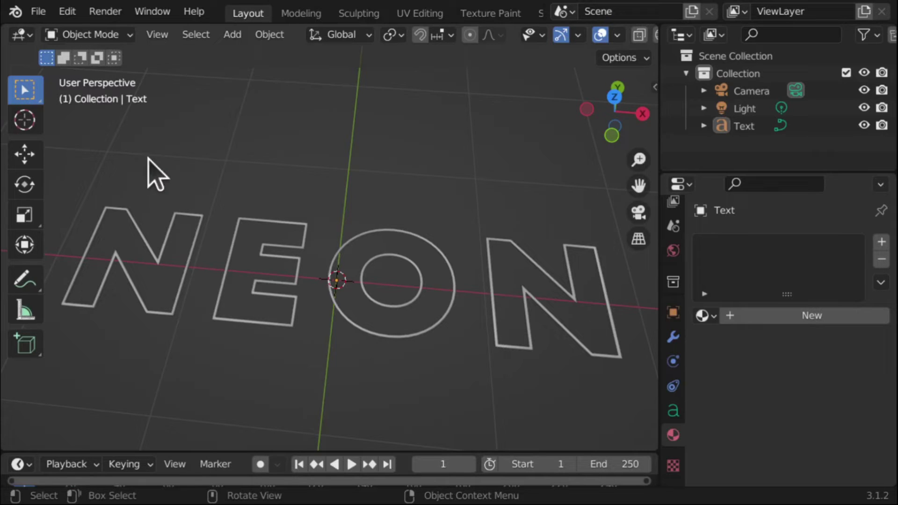
{"action": "left_click", "coordinate": [170, 313]}
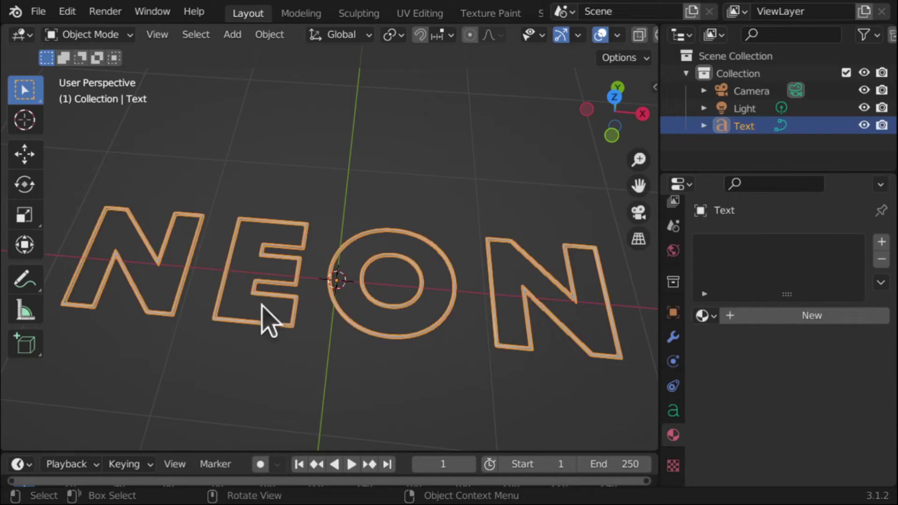
{"action": "left_click", "coordinate": [794, 317]}
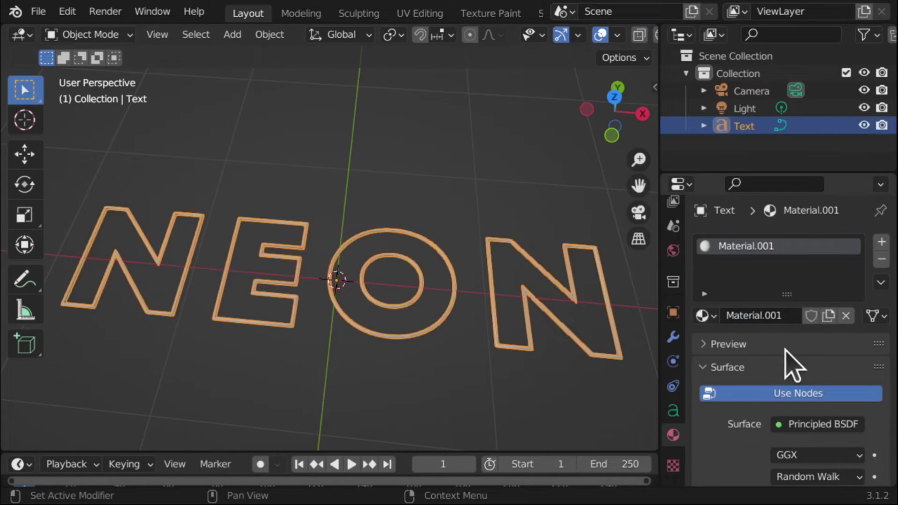
{"action": "scroll", "coordinate": [796, 360], "scroll_direction": "down", "scroll_amount": 2}
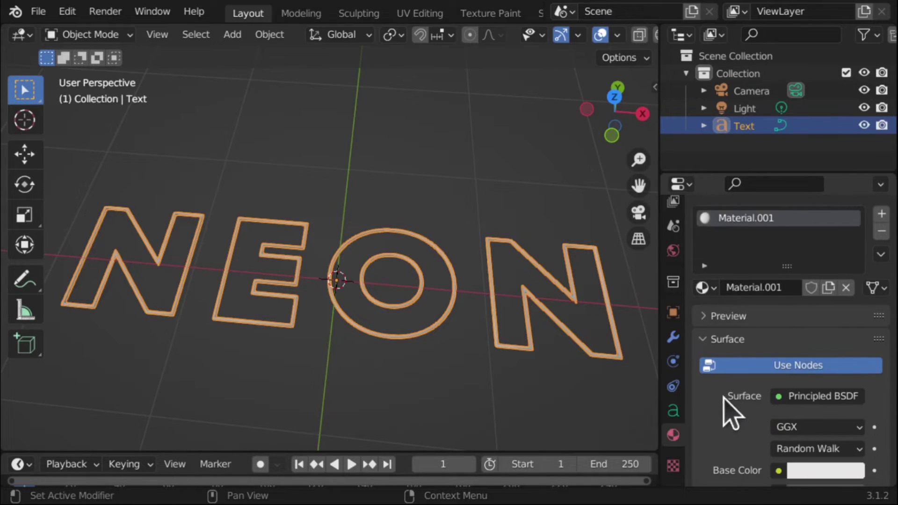
{"action": "left_click", "coordinate": [824, 396]}
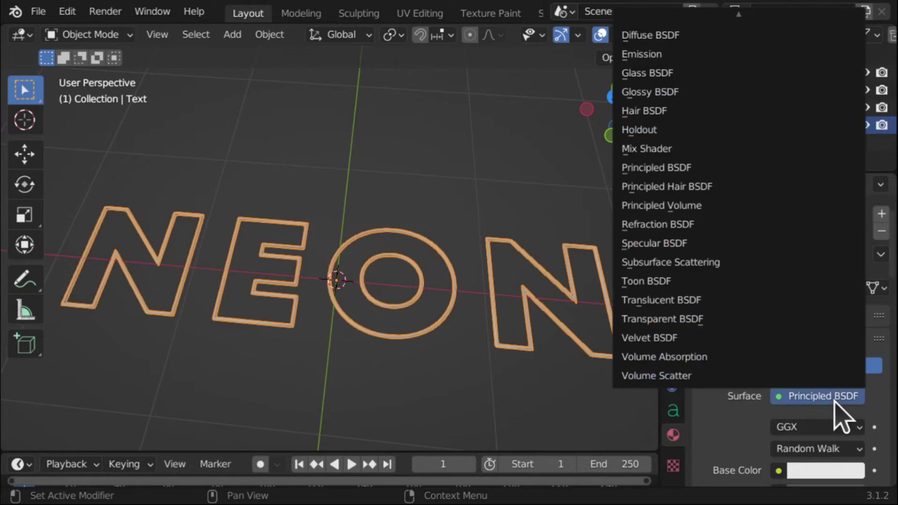
{"action": "left_click", "coordinate": [643, 57]}
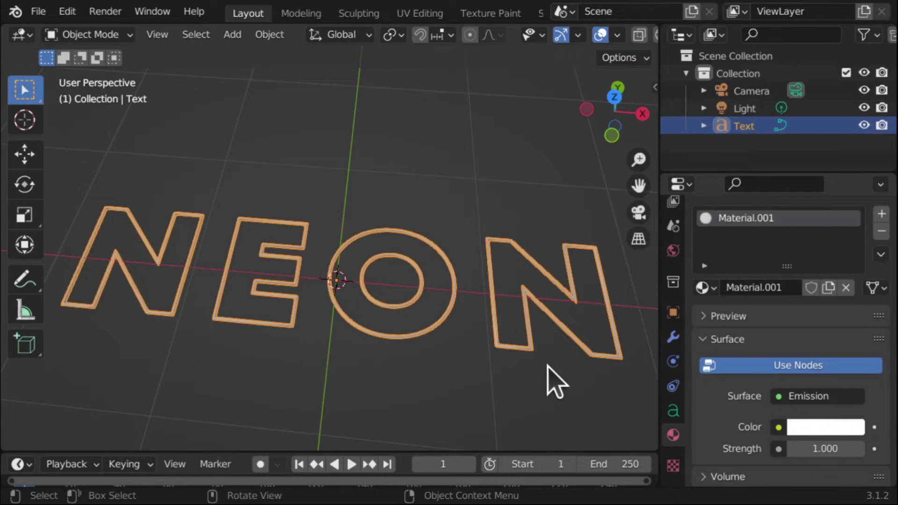
Switch the viewport to Material Preview to see the white emission on the NEON tubes
{"action": "left_click", "coordinate": [509, 380]}
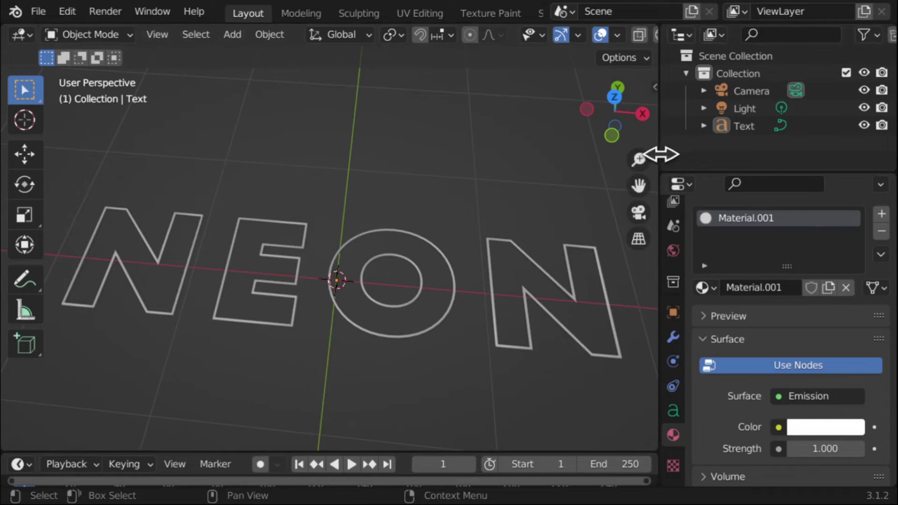
{"action": "left_click_drag", "start_coordinate": [659, 154], "coordinate": [753, 164]}
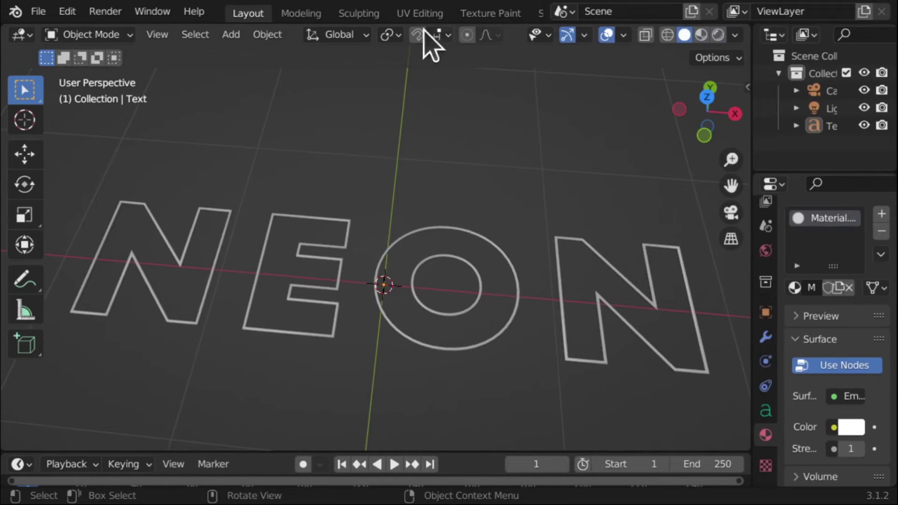
{"action": "left_click", "coordinate": [700, 36]}
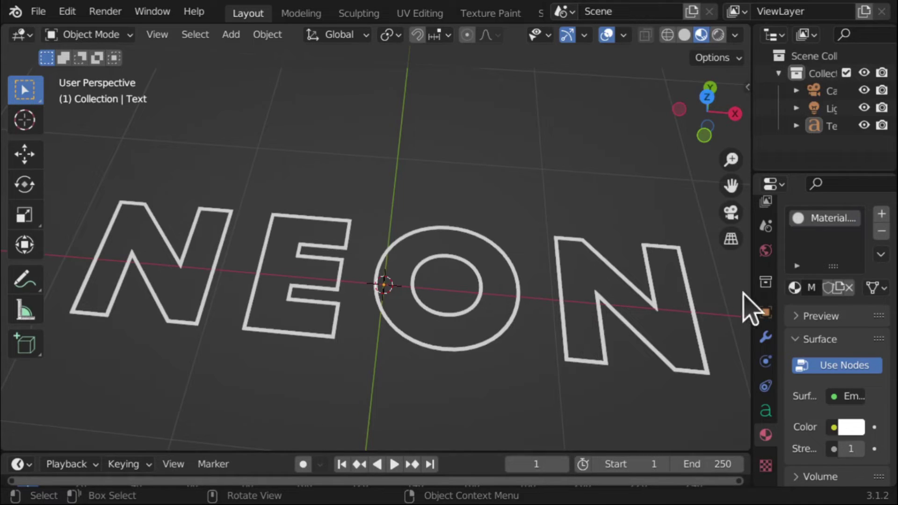
{"action": "left_click_drag", "start_coordinate": [750, 295], "coordinate": [715, 303]}
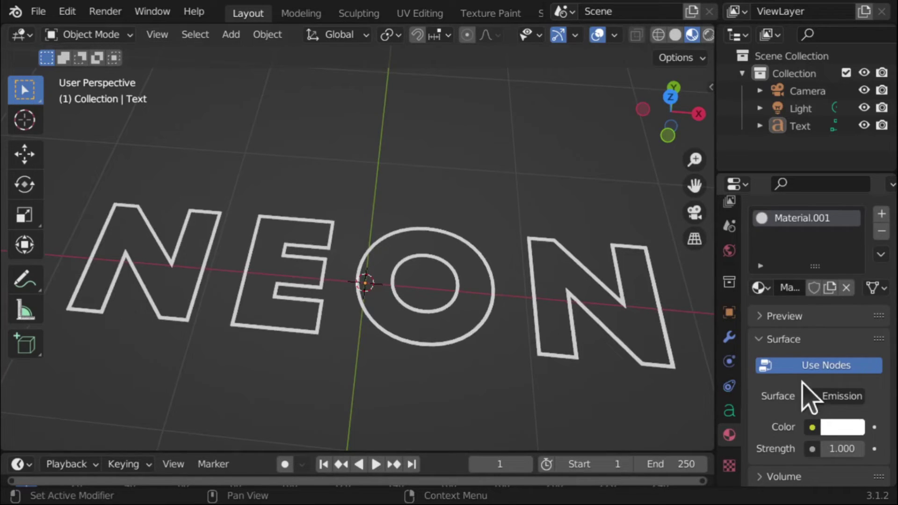
Pick a yellow hue on the colour wheel for Material.001's Emission colour
{"action": "left_click", "coordinate": [838, 428]}
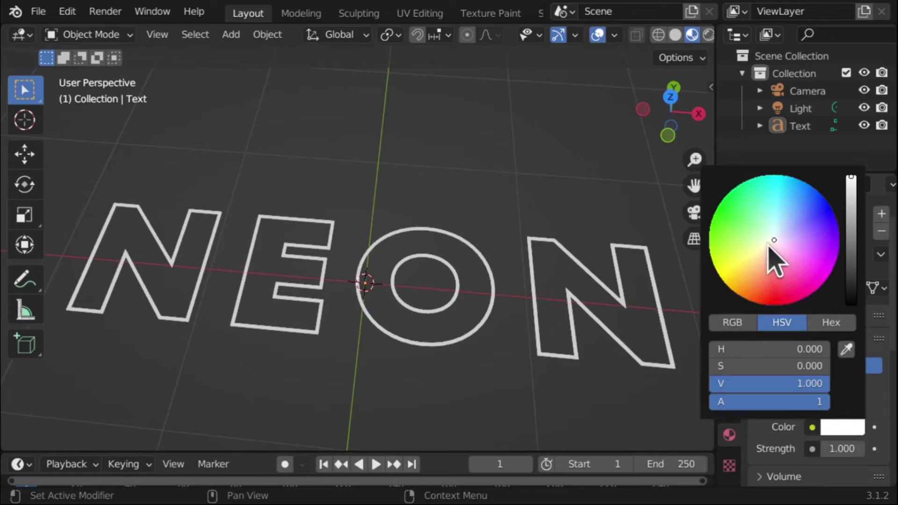
{"action": "left_click_drag", "start_coordinate": [777, 290], "coordinate": [738, 281]}
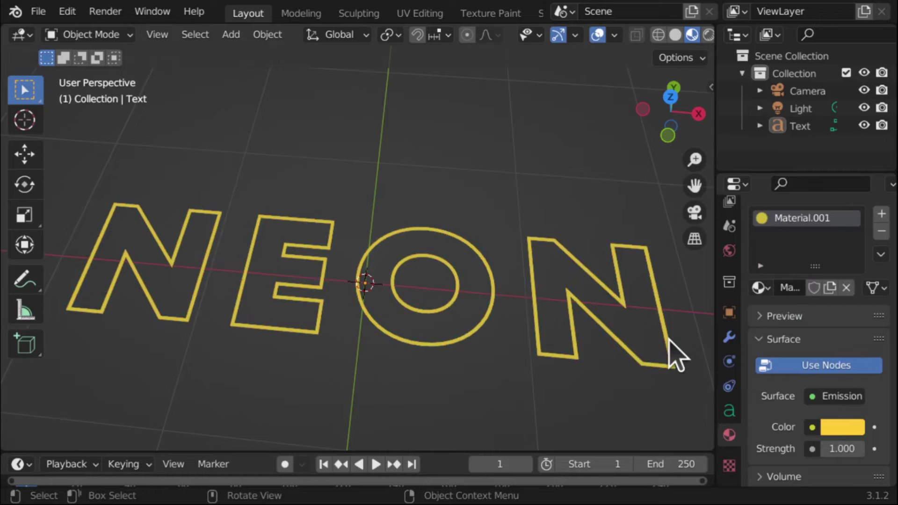
Set the World background colour to pure black (value 0.000) and enlarge the 3D view
{"action": "left_click", "coordinate": [730, 251]}
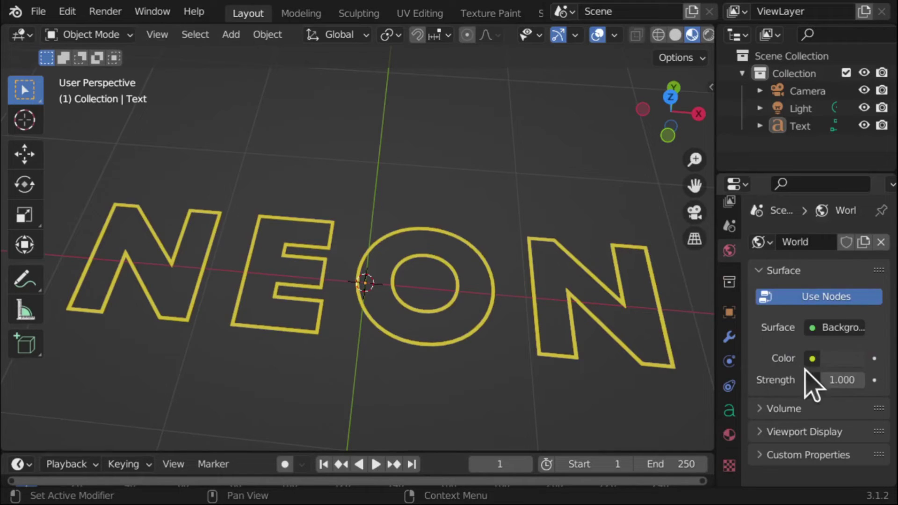
{"action": "left_click", "coordinate": [845, 361]}
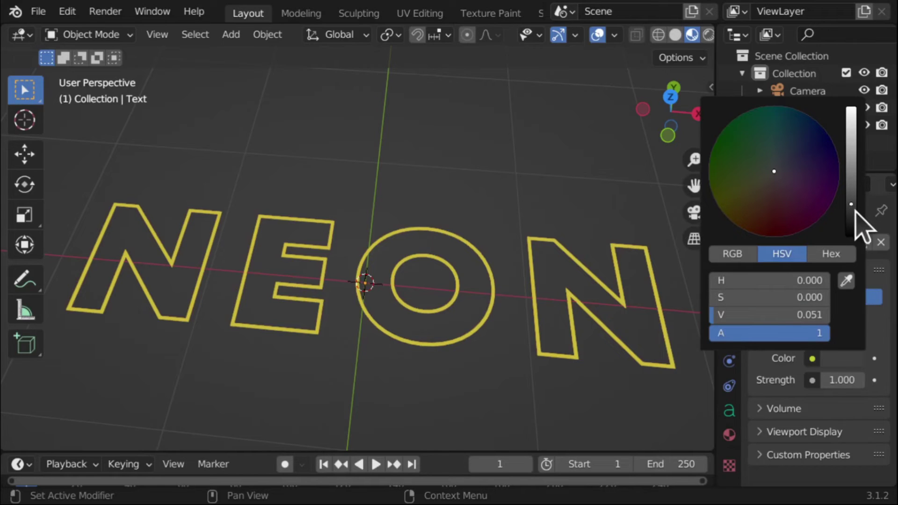
{"action": "left_click_drag", "start_coordinate": [854, 209], "coordinate": [860, 261]}
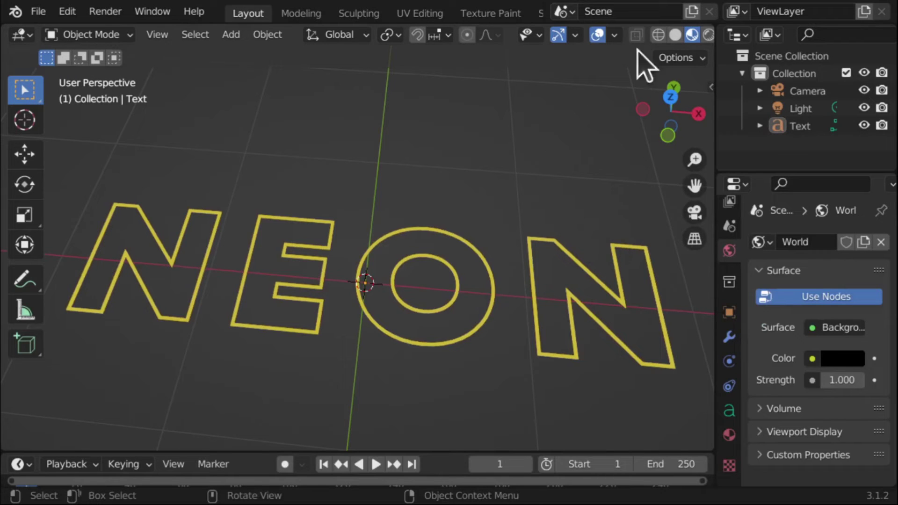
{"action": "left_click_drag", "start_coordinate": [716, 80], "coordinate": [741, 81]}
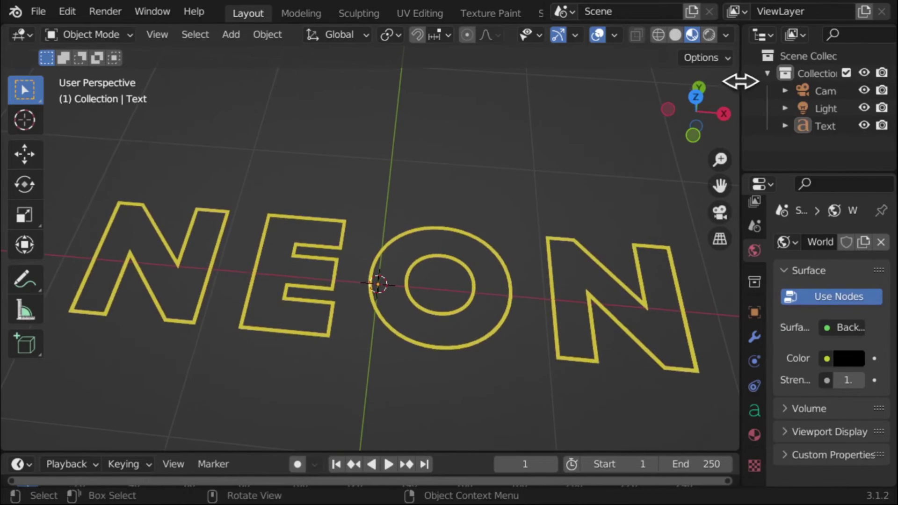
Switch to Rendered shading and hide the floor grid and X/Y axis overlay lines
{"action": "left_click", "coordinate": [709, 35]}
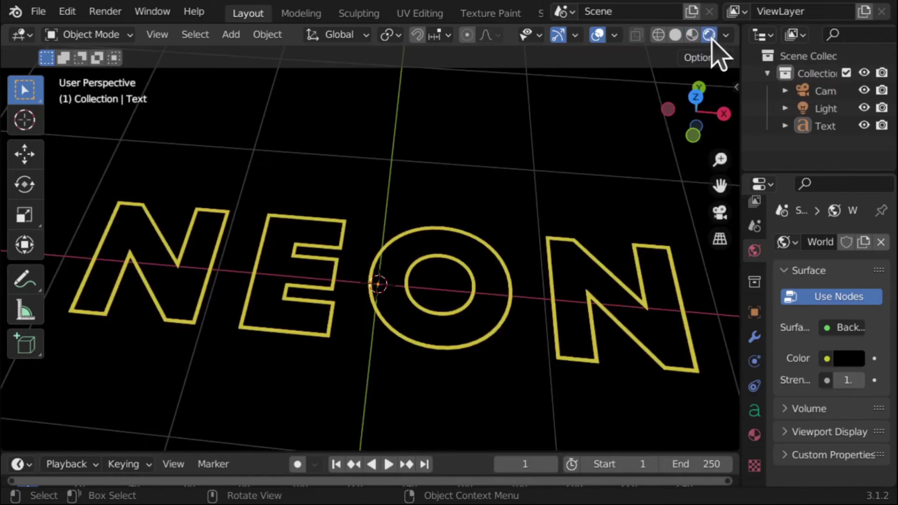
{"action": "left_click", "coordinate": [614, 36]}
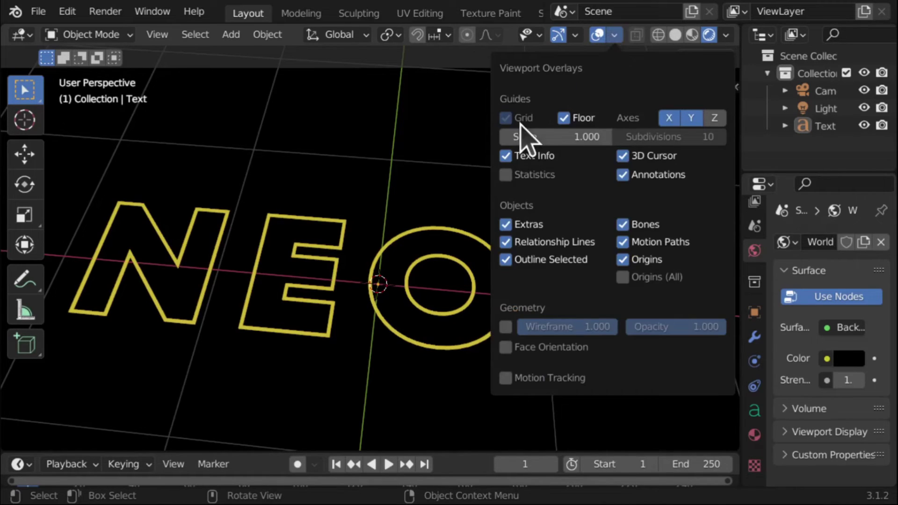
{"action": "left_click", "coordinate": [564, 119]}
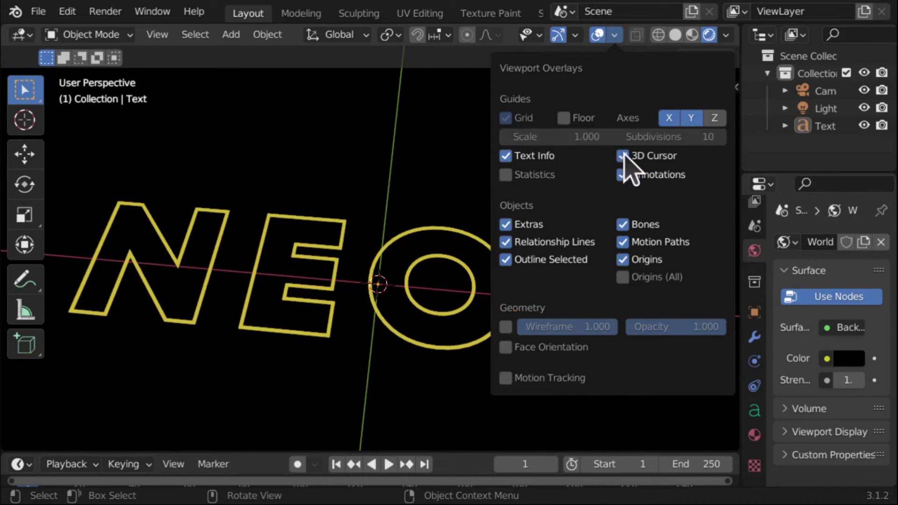
{"action": "left_click", "coordinate": [672, 119]}
{"action": "left_click", "coordinate": [692, 120]}
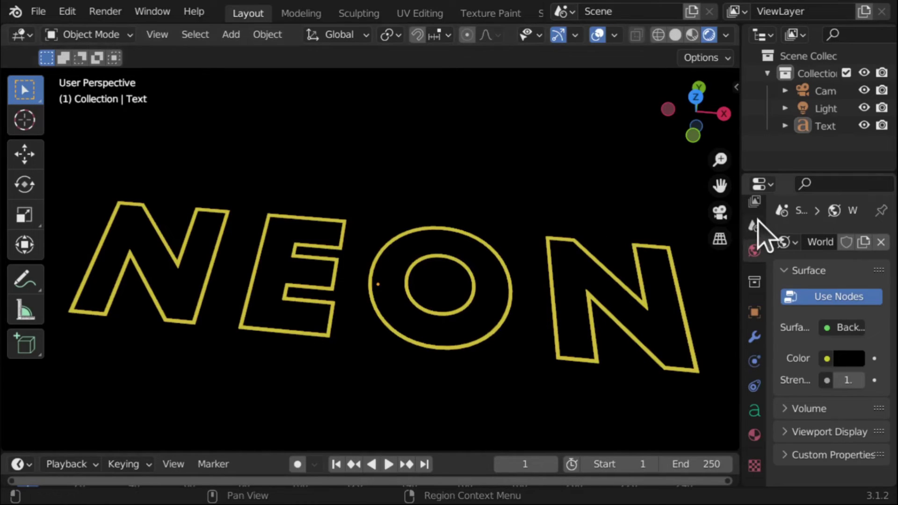
Show Render Properties in a wider panel and keep Eevee as the render engine
{"action": "scroll", "coordinate": [758, 230], "scroll_direction": "up", "scroll_amount": 4}
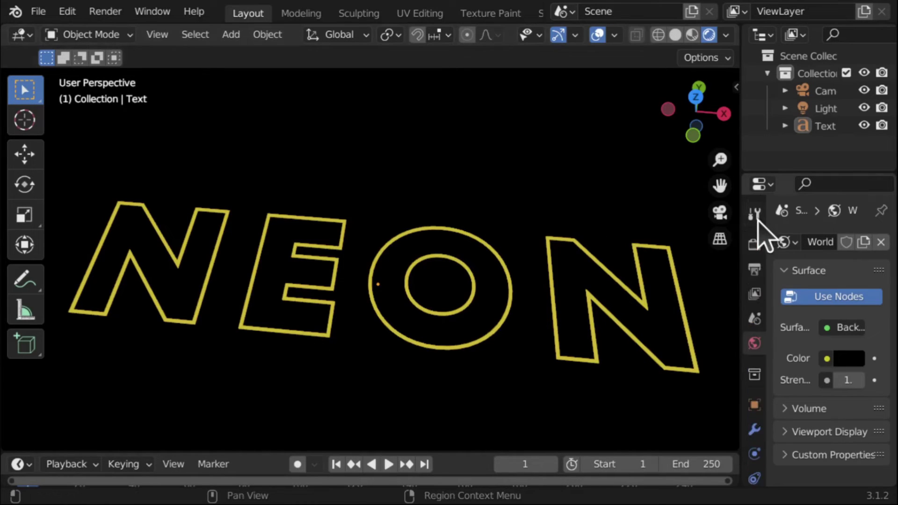
{"action": "left_click", "coordinate": [754, 244]}
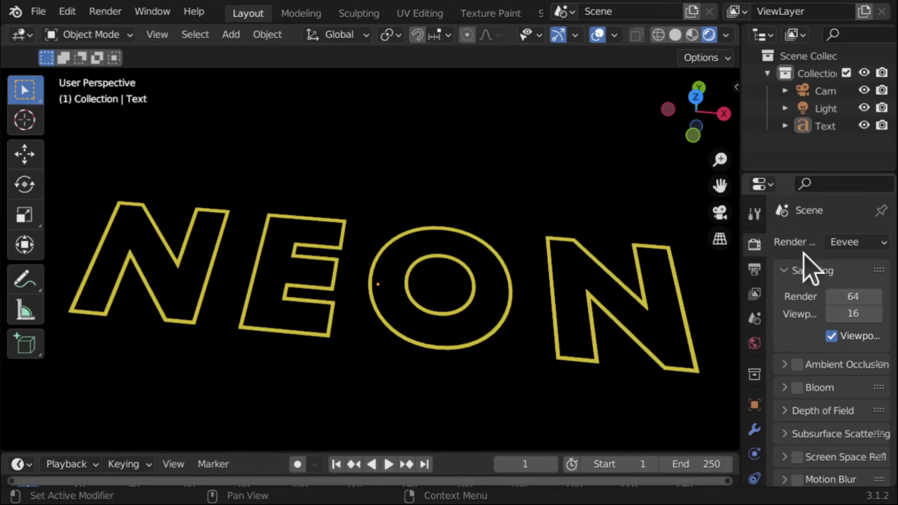
{"action": "left_click_drag", "start_coordinate": [739, 262], "coordinate": [684, 262]}
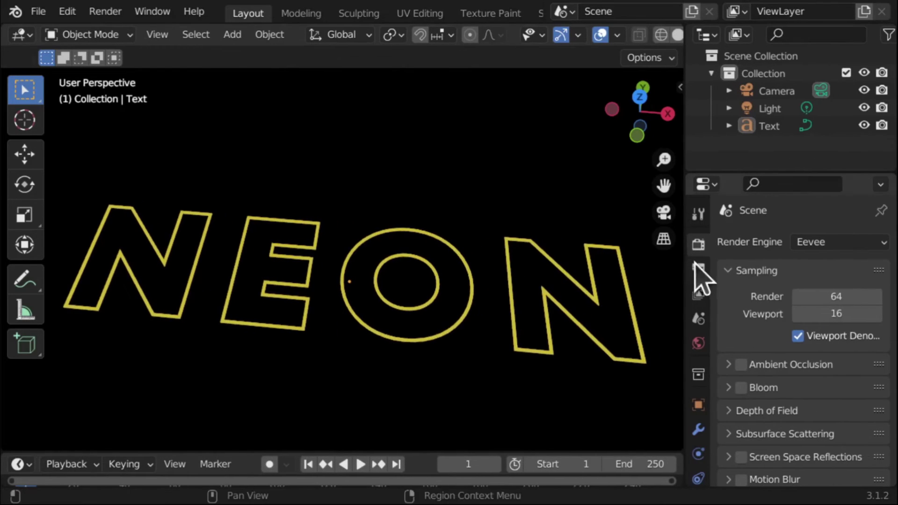
{"action": "left_click", "coordinate": [828, 244]}
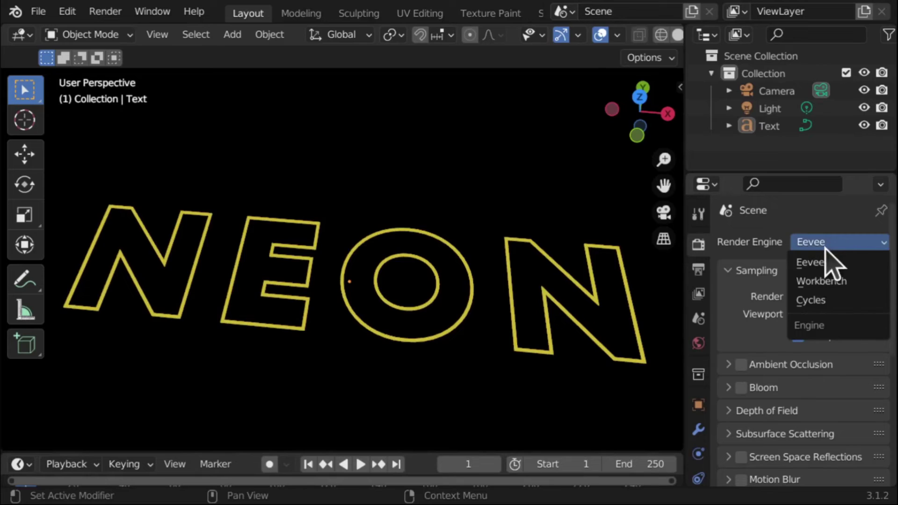
{"action": "left_click", "coordinate": [832, 244]}
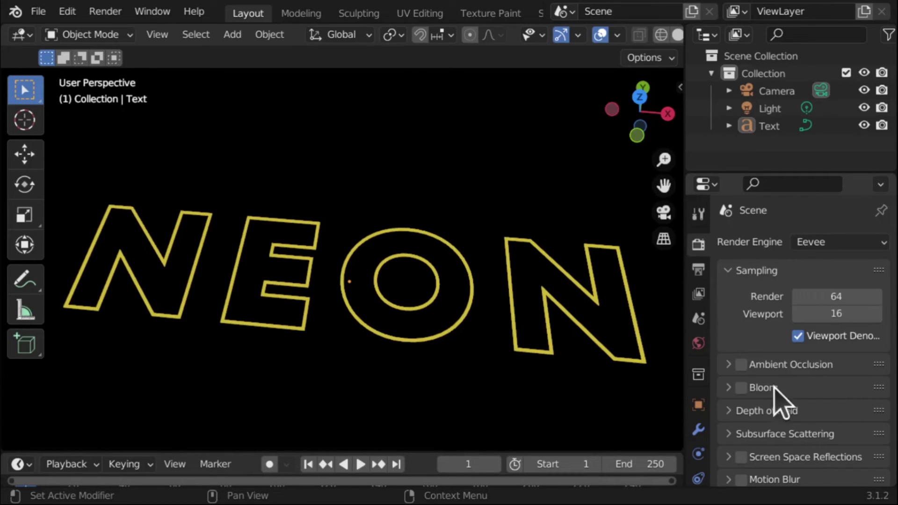
Enable Bloom and lower its Threshold to 0.000
{"action": "left_click", "coordinate": [742, 388]}
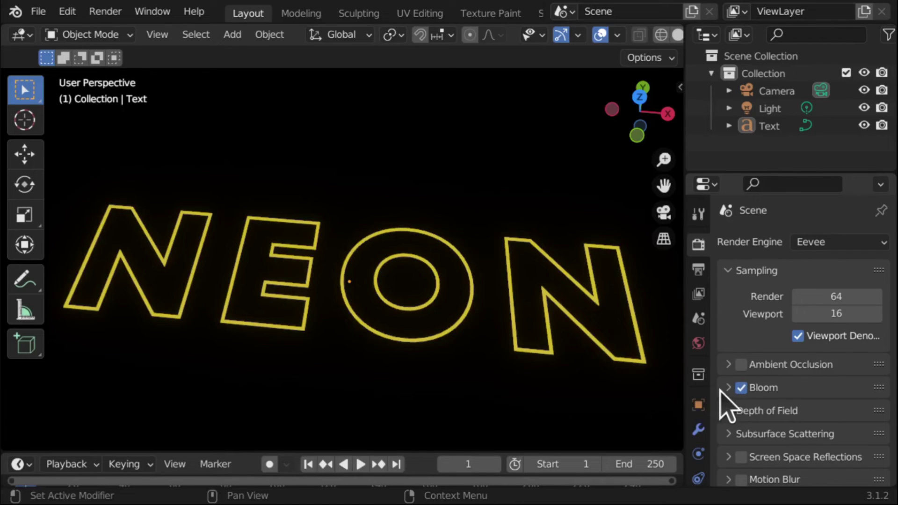
{"action": "left_click", "coordinate": [728, 389]}
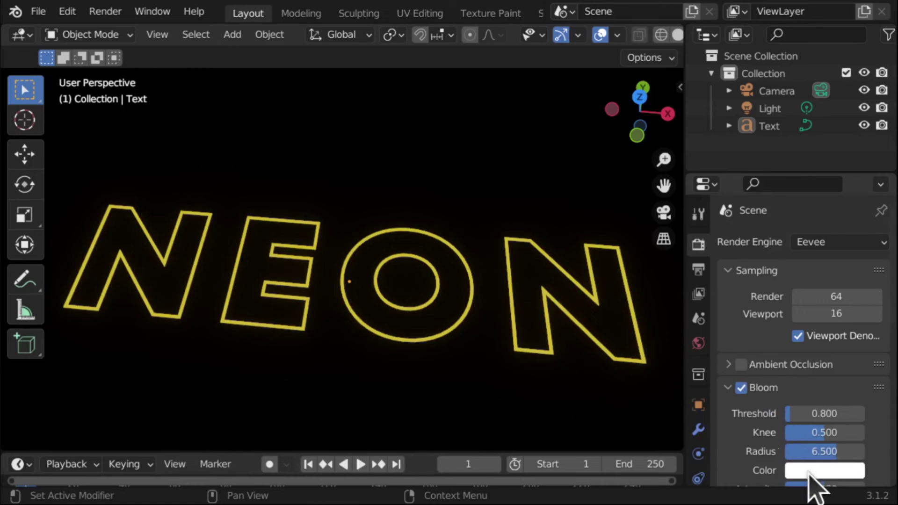
{"action": "mouse_move", "coordinate": [791, 418]}
{"action": "left_mouse_down"}
{"action": "mouse_move", "coordinate": [762, 420]}
{"action": "mouse_move", "coordinate": [789, 420]}
{"action": "mouse_move", "coordinate": [778, 420]}
{"action": "left_mouse_up"}
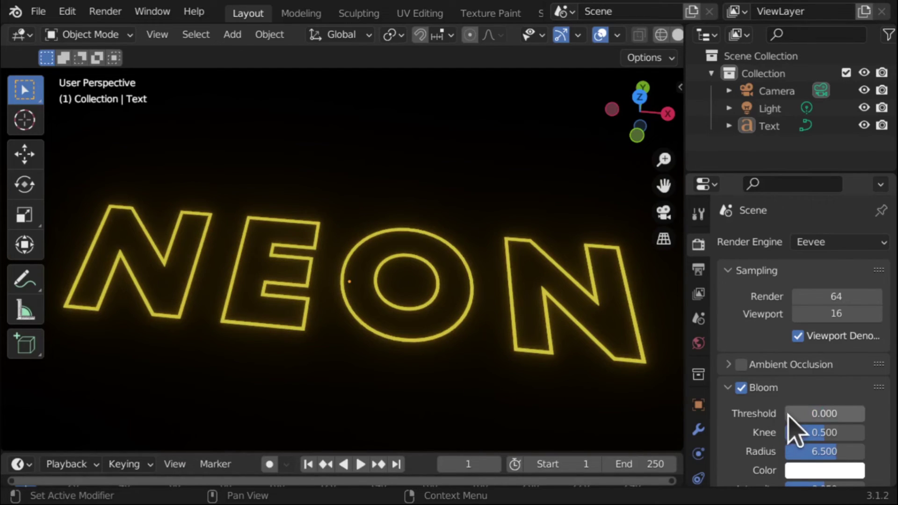
Raise Material.001's Emission Strength to 10.000
{"action": "scroll", "coordinate": [694, 433], "scroll_direction": "down", "scroll_amount": 4}
{"action": "left_click", "coordinate": [698, 436]}
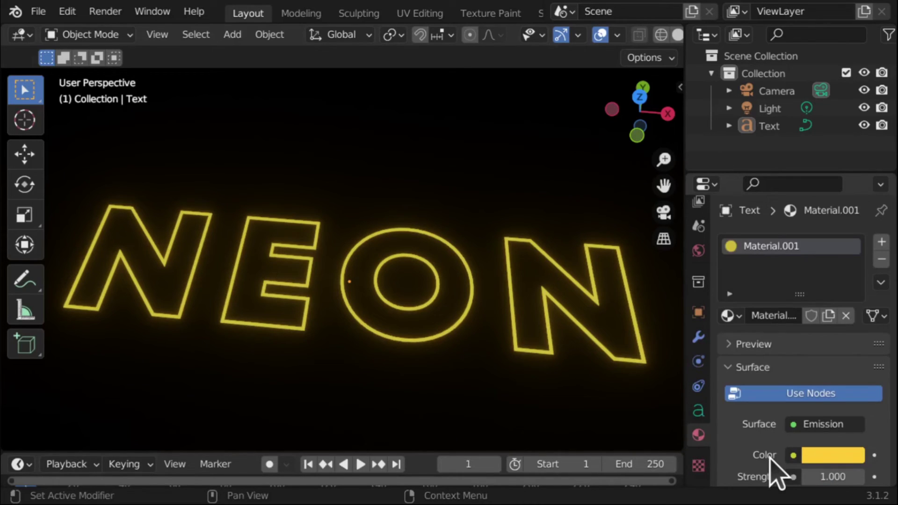
{"action": "left_click_drag", "start_coordinate": [807, 477], "coordinate": [884, 486]}
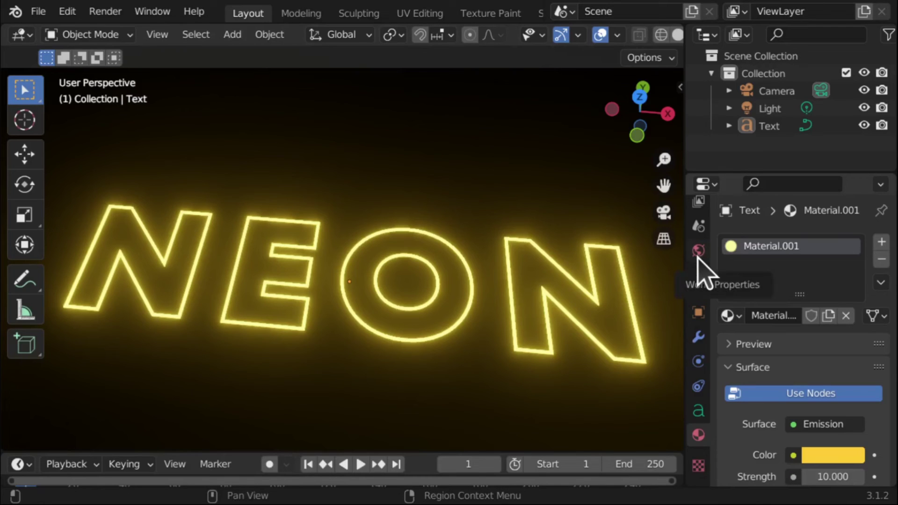
{"action": "scroll", "coordinate": [701, 271], "scroll_direction": "up", "scroll_amount": 5}
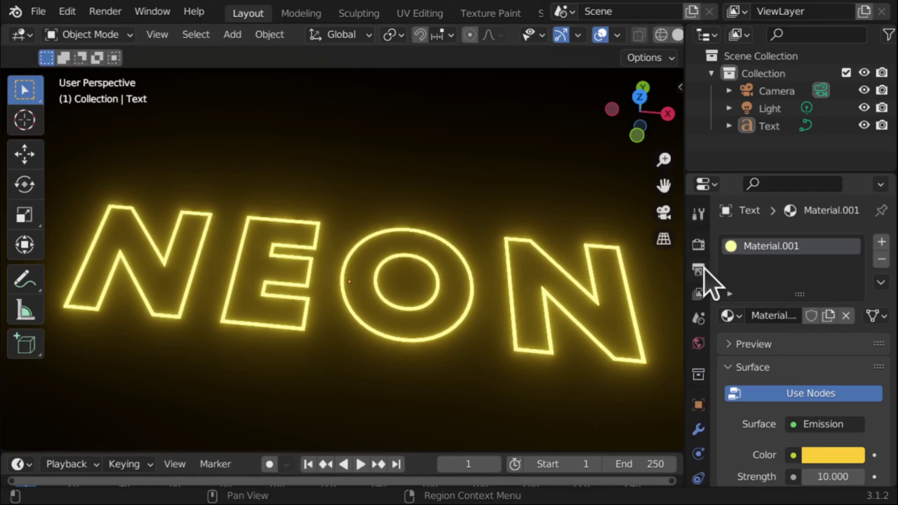
Raise the Bloom Threshold to 2.241, keeping Radius at 6.500
{"action": "left_click", "coordinate": [698, 248]}
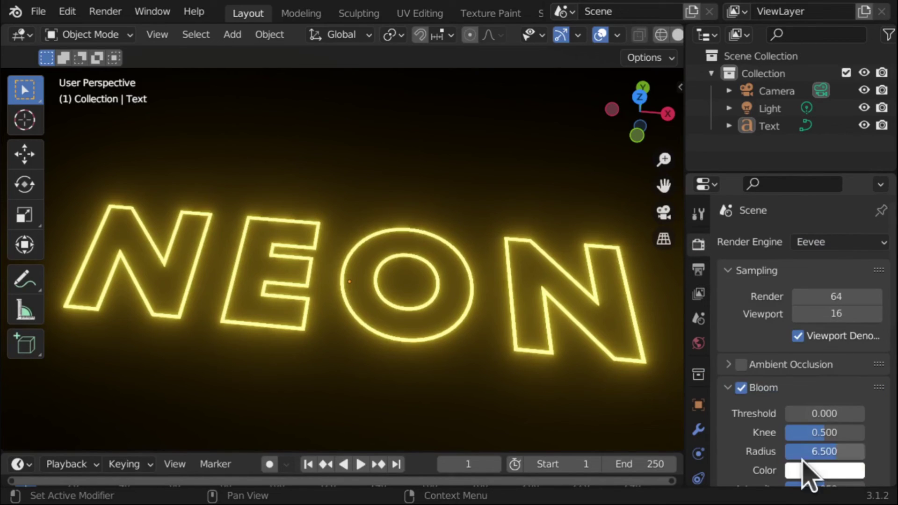
{"action": "left_click_drag", "start_coordinate": [840, 456], "coordinate": [845, 460]}
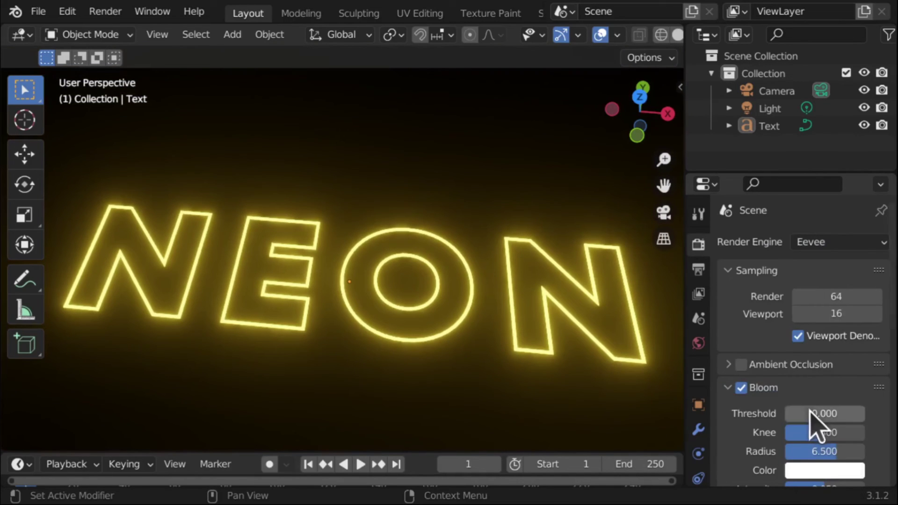
{"action": "left_click_drag", "start_coordinate": [798, 419], "coordinate": [819, 422]}
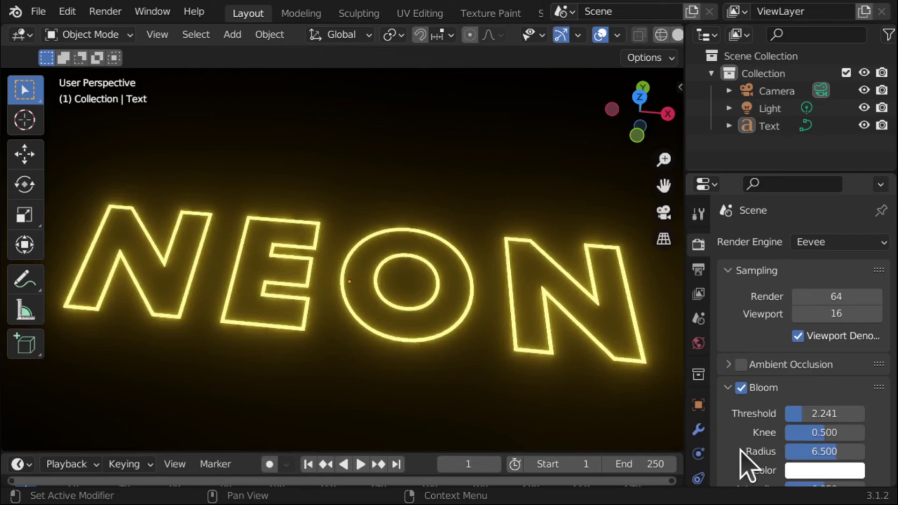
Tint the bloom a warm coral orange and set its Intensity to 0.053
{"action": "scroll", "coordinate": [744, 461], "scroll_direction": "down", "scroll_amount": 5}
{"action": "left_click", "coordinate": [802, 358]}
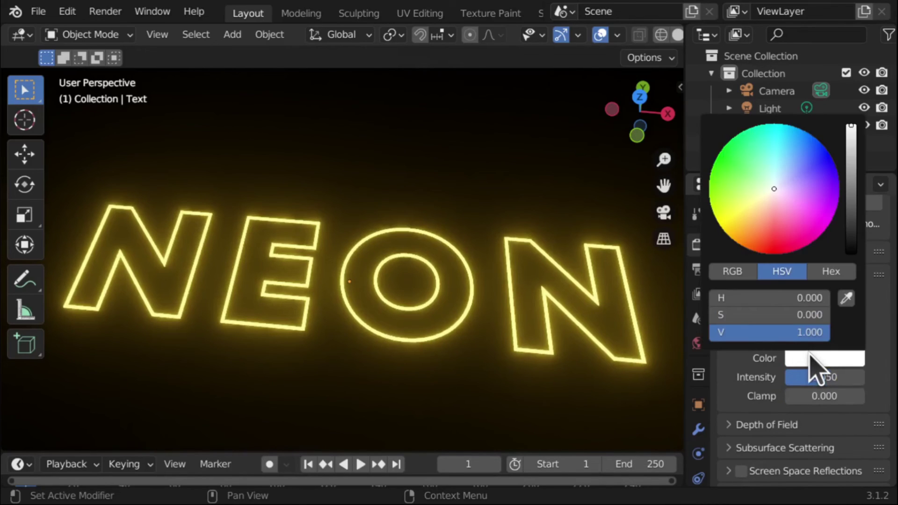
{"action": "mouse_move", "coordinate": [768, 236]}
{"action": "left_mouse_down"}
{"action": "mouse_move", "coordinate": [716, 213]}
{"action": "mouse_move", "coordinate": [767, 229]}
{"action": "mouse_move", "coordinate": [767, 213]}
{"action": "mouse_move", "coordinate": [767, 225]}
{"action": "left_mouse_up"}
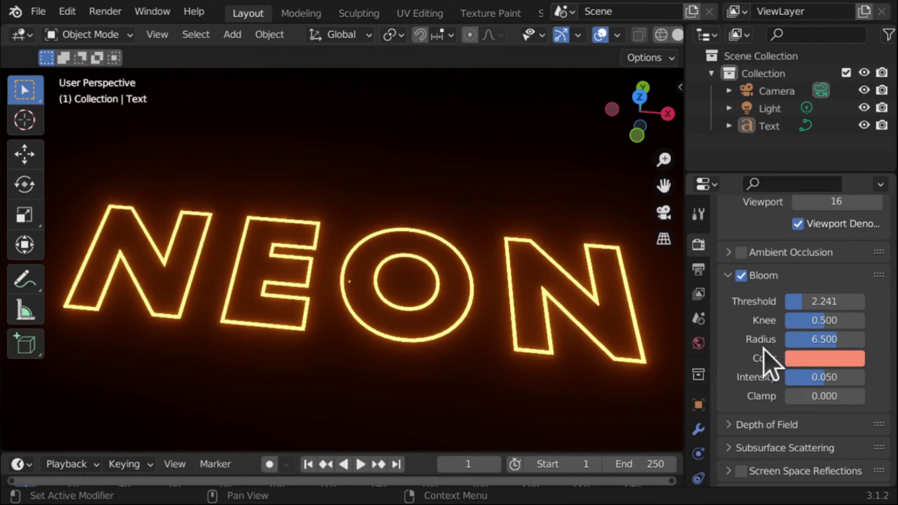
{"action": "mouse_move", "coordinate": [817, 381]}
{"action": "left_mouse_down"}
{"action": "mouse_move", "coordinate": [845, 385]}
{"action": "mouse_move", "coordinate": [816, 393]}
{"action": "left_mouse_up"}
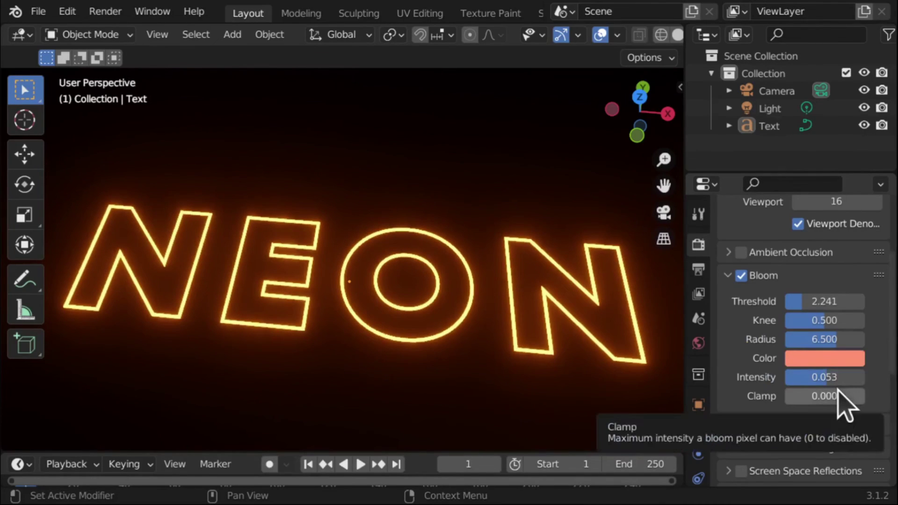